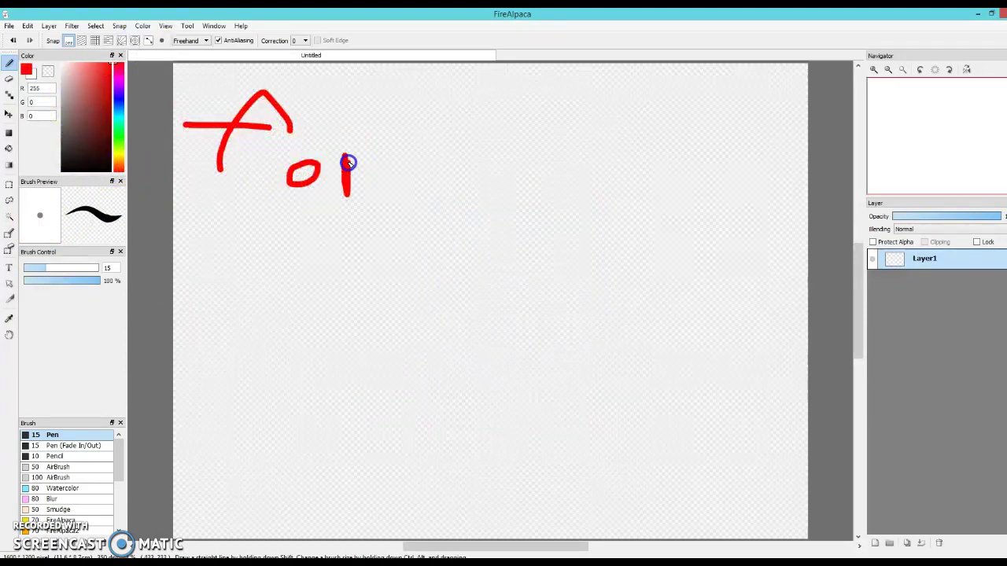
Step: Undo all the red pen handwriting and scribbles to empty the canvas
mouse_move(408, 242)
mouse_down()
mouse_move(402, 351)
mouse_move(380, 367)
mouse_up()
mouse_move(406, 308)
mouse_down()
mouse_move(768, 263)
mouse_move(179, 207)
mouse_up()
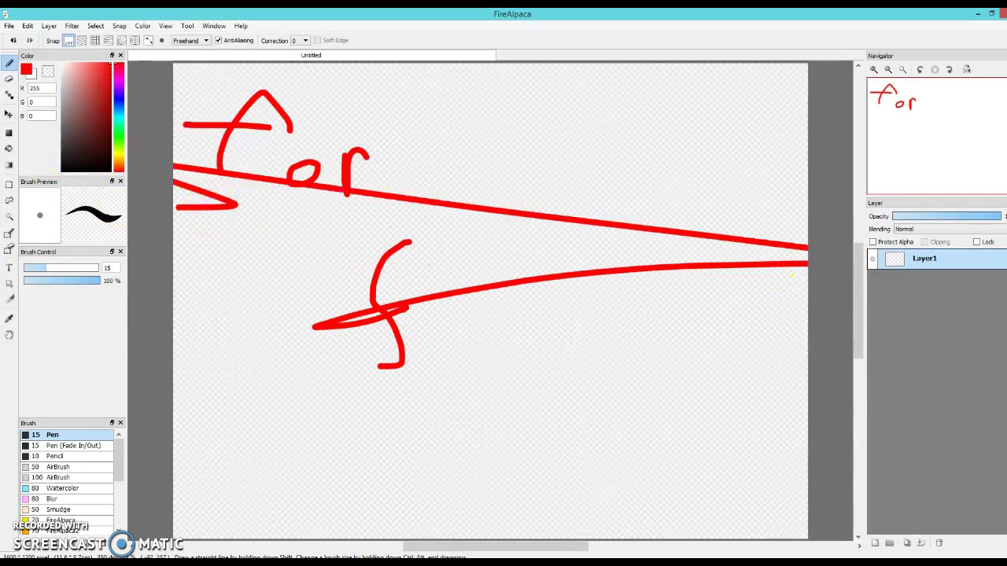
click(16, 41)
click(16, 43)
click(15, 42)
click(16, 43)
click(14, 40)
click(14, 41)
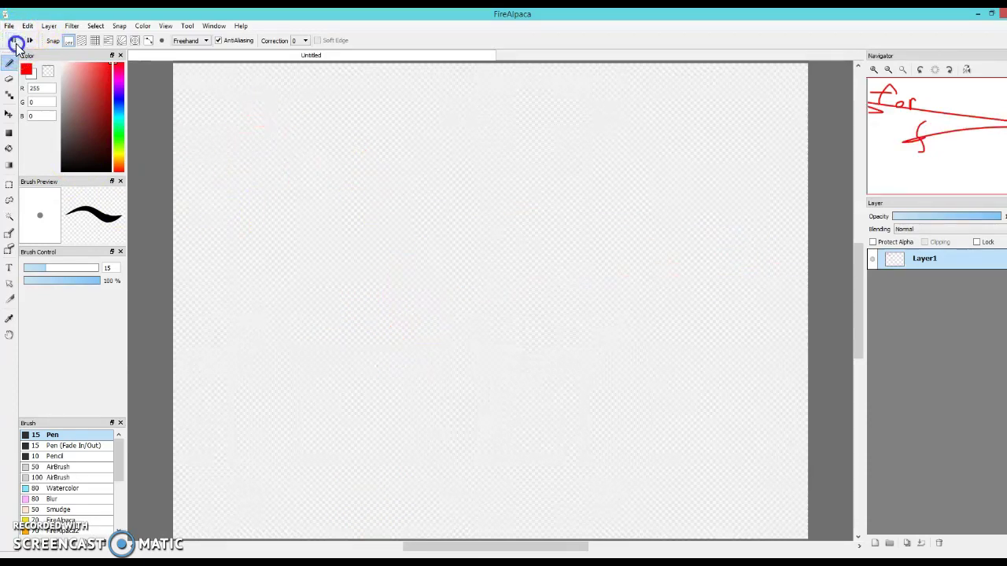
Step: Handwrite "U kno who U R" across three lines in the upper part of the canvas with the red 15 px Pen
mouse_move(252, 105)
mouse_down()
mouse_move(295, 152)
mouse_move(293, 100)
mouse_up()
mouse_move(395, 111)
mouse_down()
mouse_move(405, 177)
mouse_move(423, 120)
mouse_up()
mouse_move(403, 155)
mouse_down()
mouse_move(467, 168)
mouse_move(481, 134)
mouse_move(493, 167)
mouse_move(524, 158)
mouse_up()
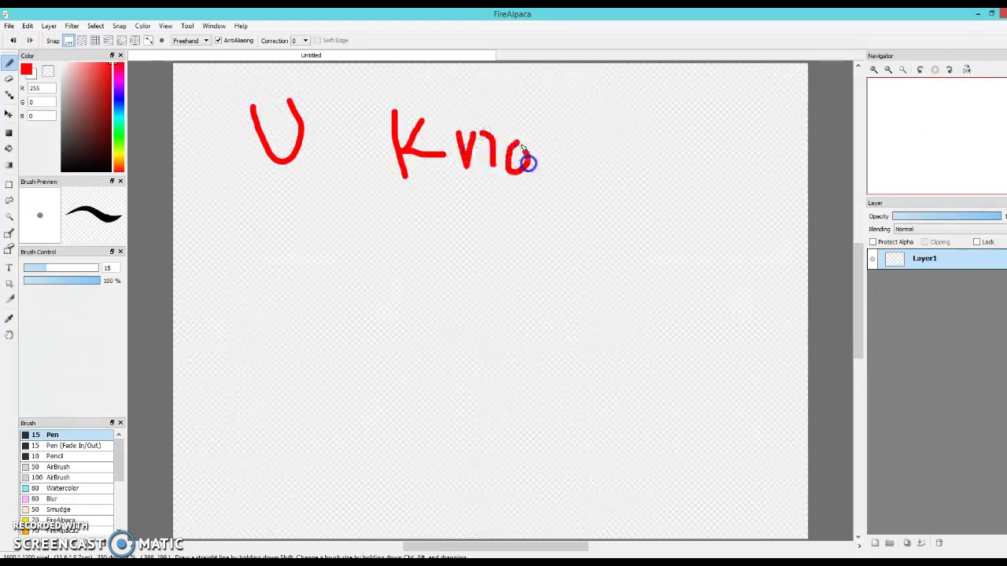
mouse_move(237, 206)
mouse_down()
mouse_move(238, 228)
mouse_move(313, 212)
mouse_up()
mouse_move(341, 170)
mouse_down()
mouse_move(351, 229)
mouse_move(375, 230)
mouse_up()
drag(418, 204, 421, 211)
mouse_move(310, 275)
mouse_down()
mouse_move(335, 313)
mouse_move(364, 272)
mouse_up()
mouse_move(435, 248)
mouse_down()
mouse_move(436, 316)
mouse_move(432, 254)
mouse_move(445, 265)
mouse_move(438, 271)
mouse_move(476, 288)
mouse_up()
key(alt)
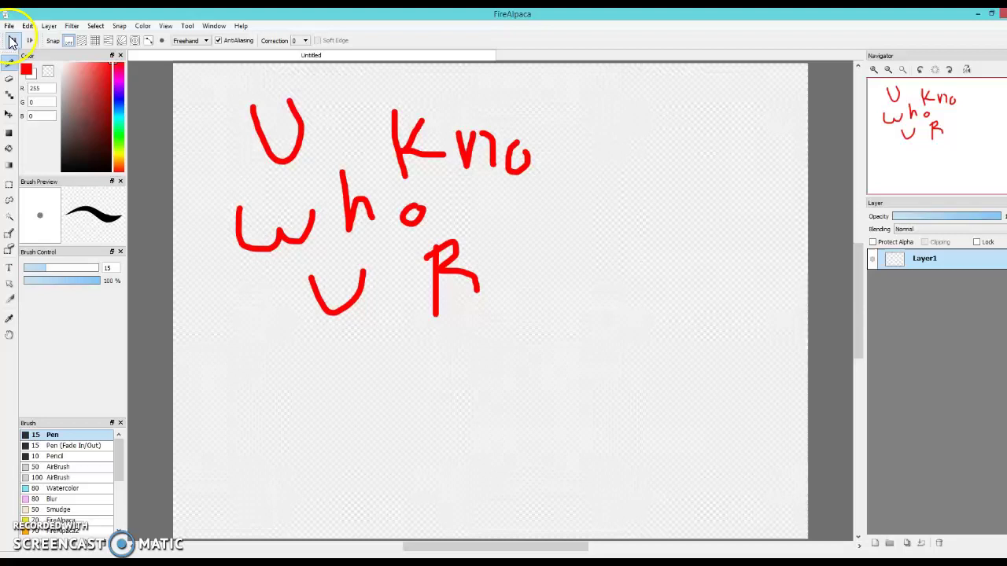
Step: Undo every stroke of the three-line handwritten message
click(12, 40)
click(12, 40)
click(12, 40)
click(13, 40)
click(12, 40)
click(12, 40)
click(13, 40)
click(12, 40)
click(12, 40)
click(12, 40)
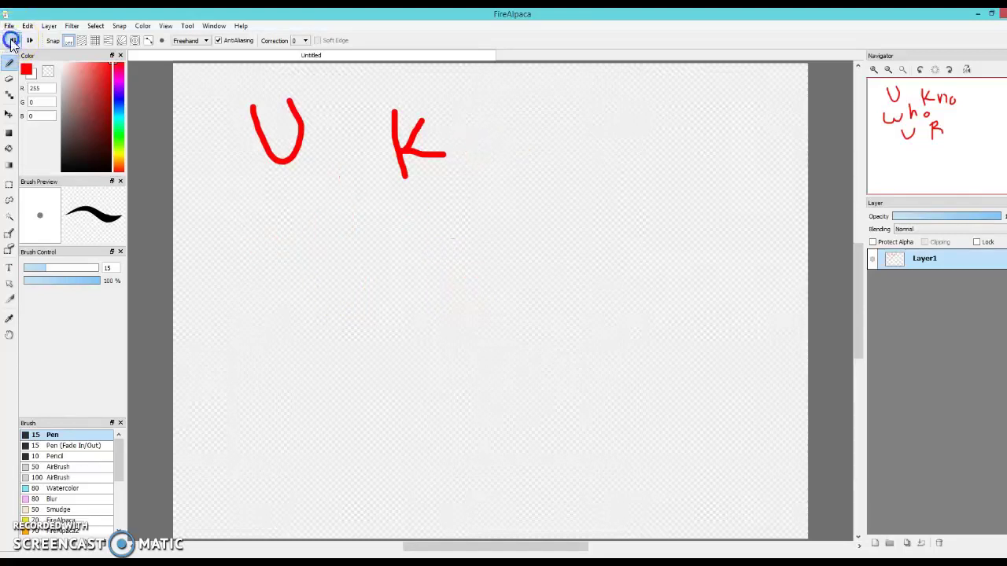
click(12, 40)
click(13, 40)
click(12, 40)
Step: Choose bright red and draw a large rounded head outline on the upper half of the canvas with the Pen
drag(63, 134, 24, 269)
click(110, 65)
mouse_move(300, 114)
mouse_down()
mouse_move(284, 182)
mouse_move(291, 242)
mouse_up()
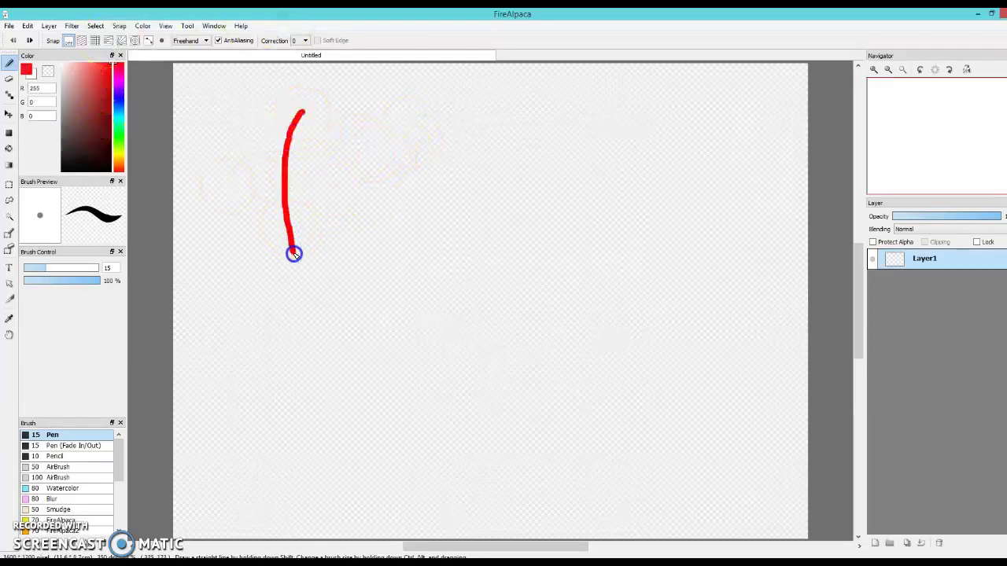
drag(328, 304, 410, 317)
drag(494, 266, 503, 204)
drag(464, 134, 369, 106)
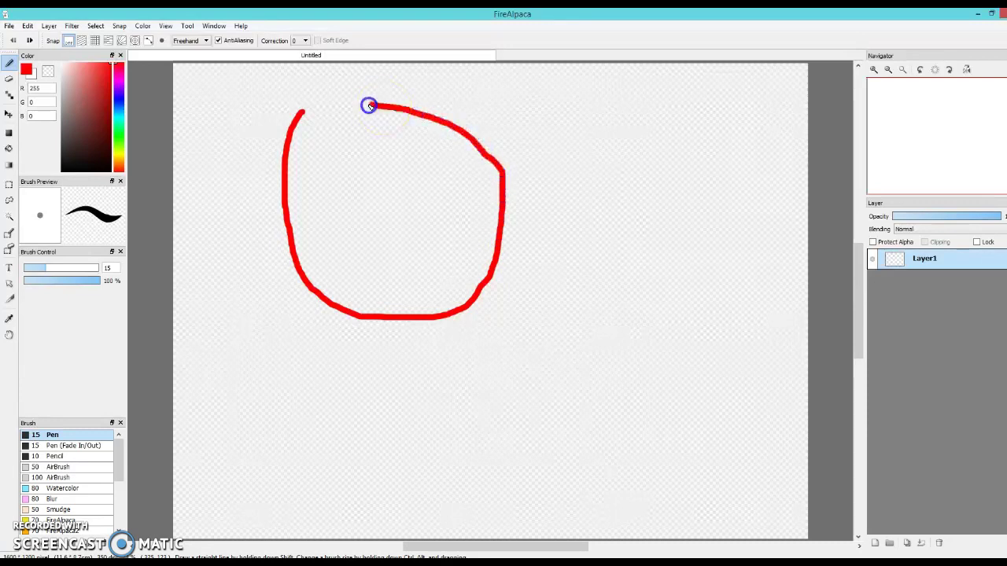
click(369, 276)
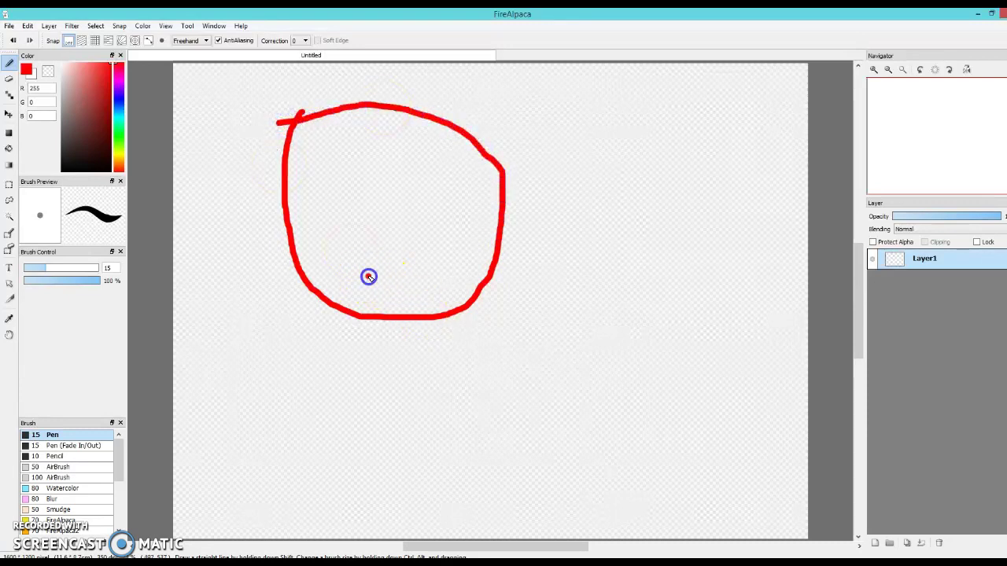
mouse_move(414, 289)
mouse_down()
mouse_move(440, 272)
mouse_move(449, 243)
mouse_up()
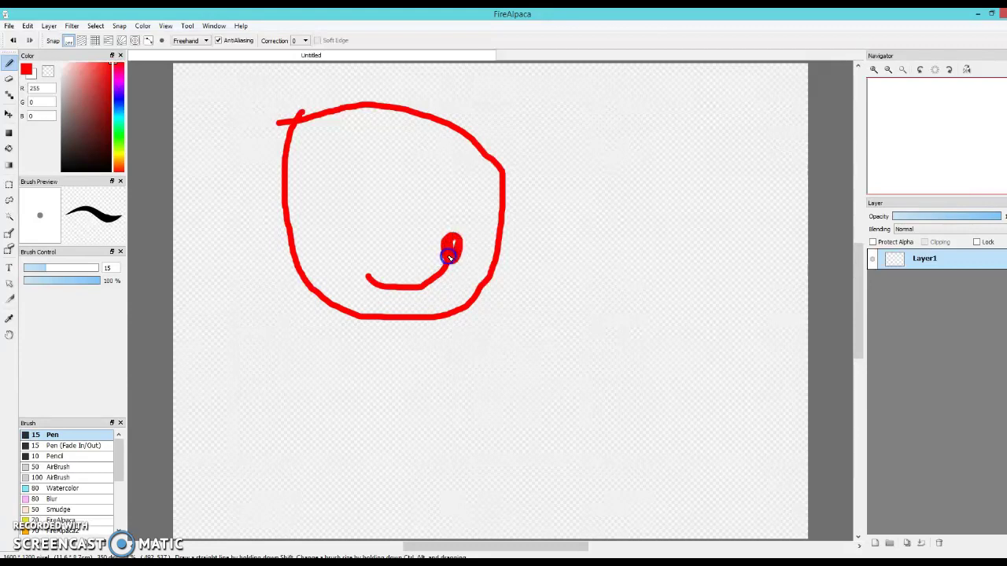
click(13, 40)
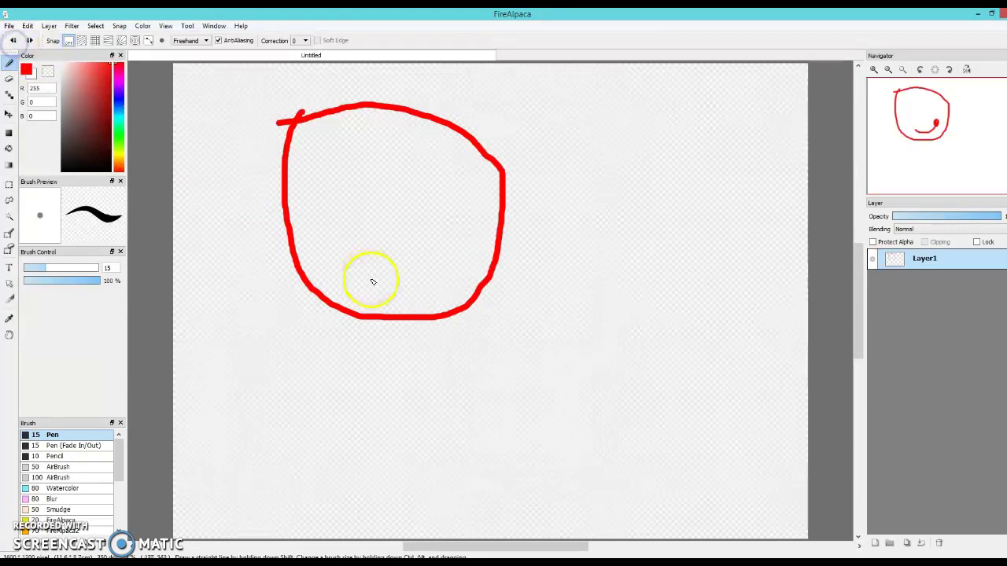
Step: Draw a lopsided open grin with dotted corners and a tooth line in the lower part of the head
drag(350, 263, 365, 271)
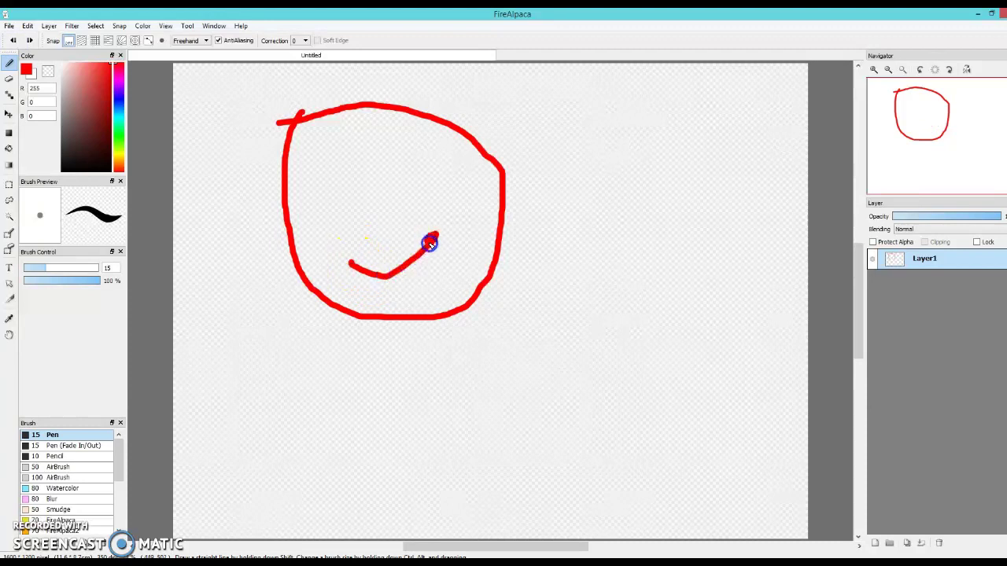
drag(431, 244, 410, 290)
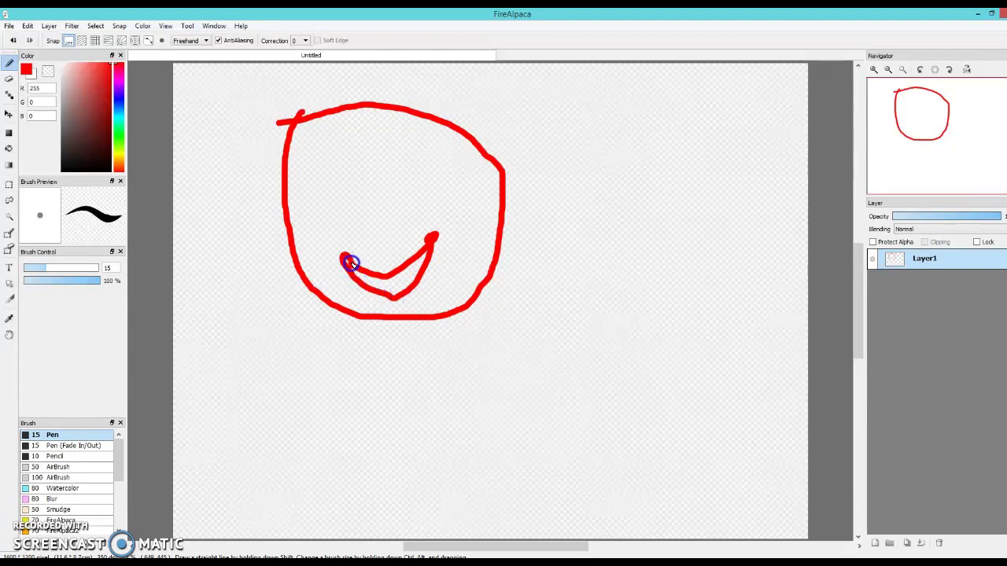
drag(409, 265, 409, 279)
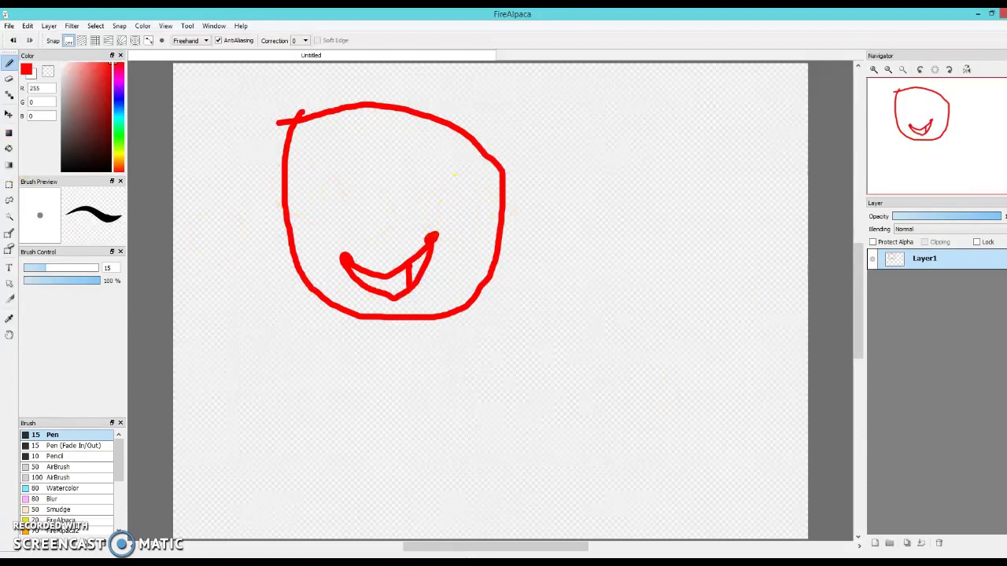
Step: Move the face down and right toward the canvas centre, and draw an ear with inner lines on its right side
click(9, 114)
mouse_move(388, 194)
mouse_down()
mouse_move(406, 251)
mouse_move(479, 276)
mouse_move(442, 241)
mouse_up()
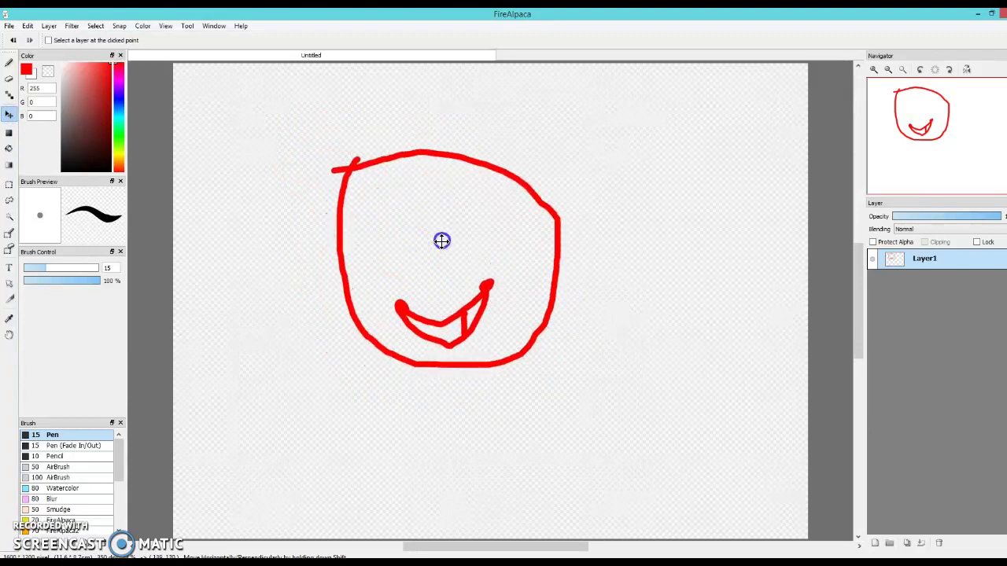
click(10, 65)
drag(527, 326, 583, 308)
drag(541, 244, 533, 253)
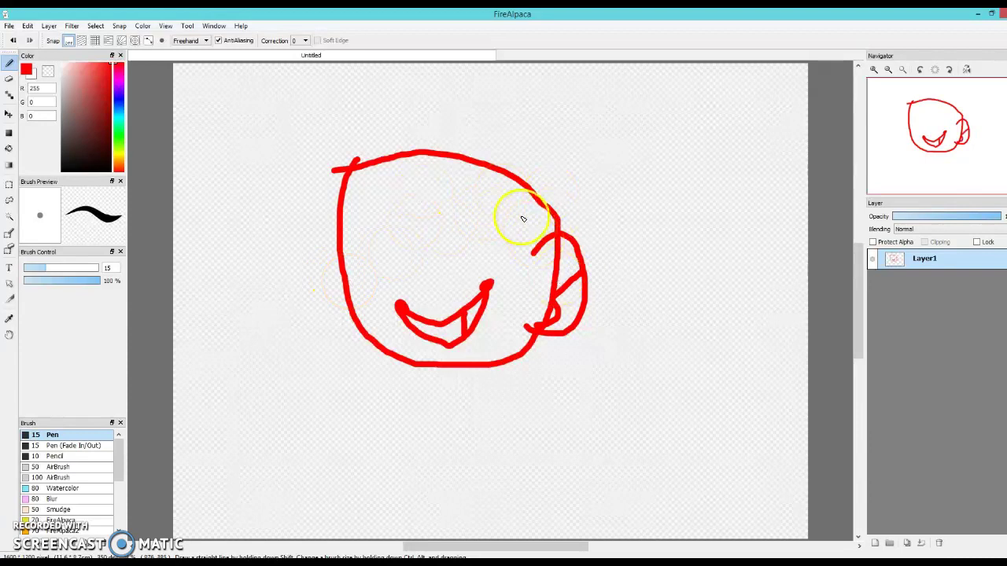
Step: Draw wavy hair with a jagged fringe over the top of the head and add the ear on the left side
key(ctrl+z)
mouse_move(542, 203)
mouse_down()
mouse_move(527, 258)
mouse_move(549, 185)
mouse_move(516, 135)
mouse_move(490, 123)
mouse_up()
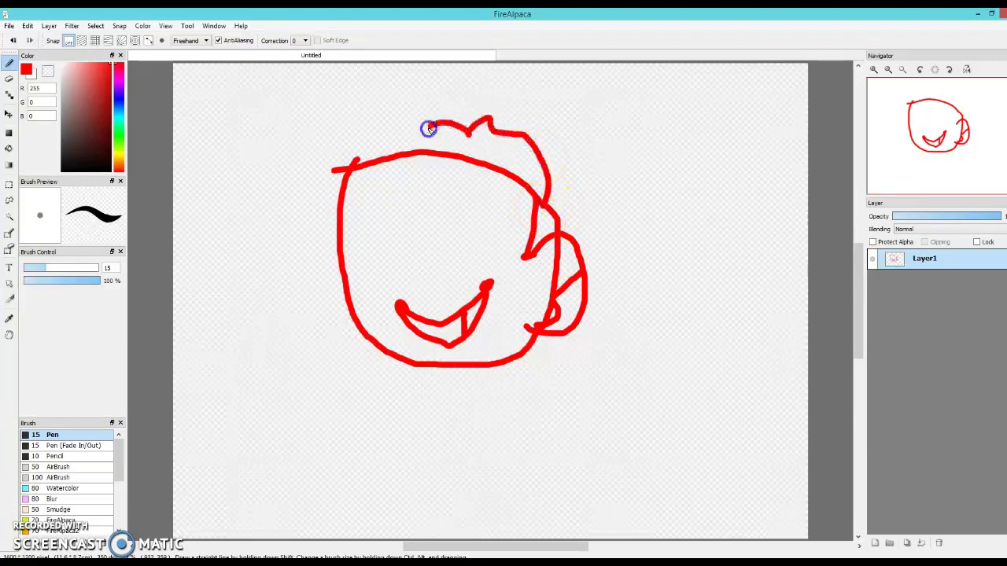
mouse_move(383, 169)
mouse_down()
mouse_move(368, 212)
mouse_move(389, 197)
mouse_move(377, 231)
mouse_move(444, 241)
mouse_up()
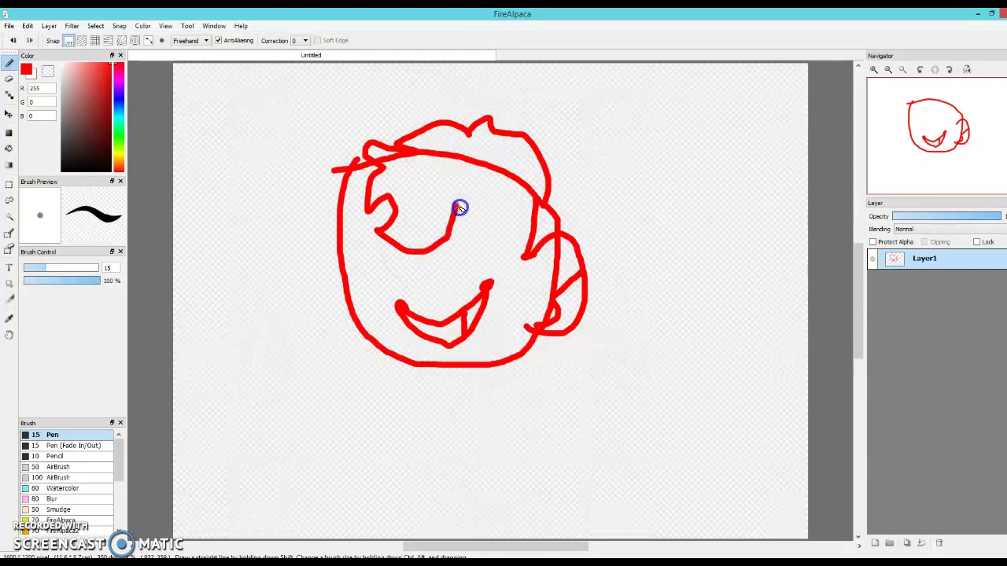
drag(368, 178, 355, 213)
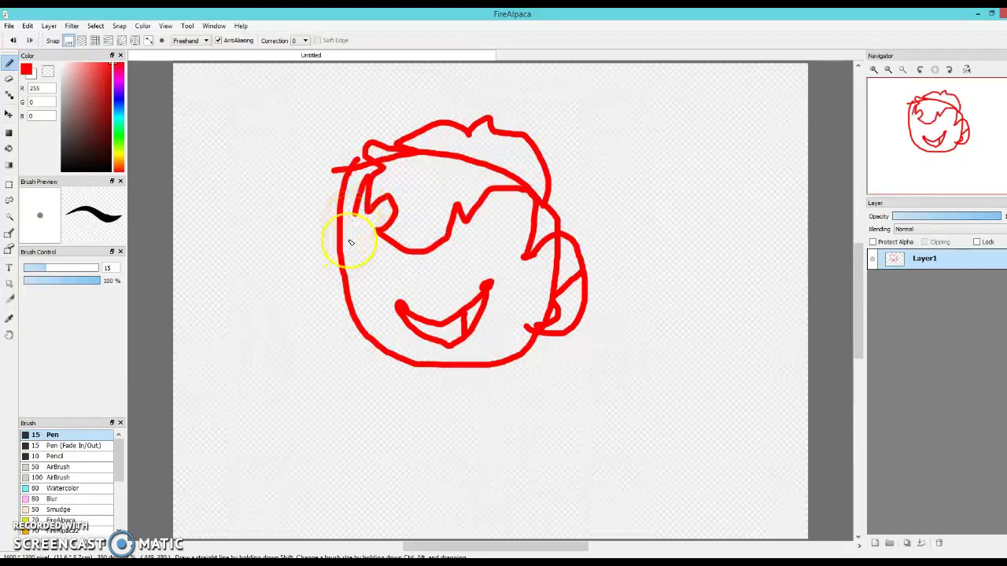
drag(354, 283, 346, 291)
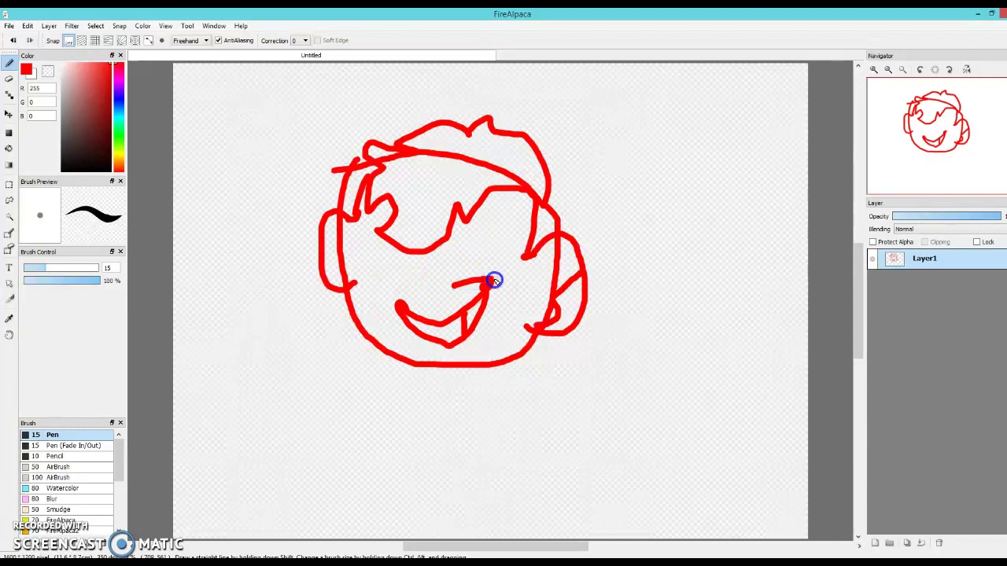
Step: Draw a large open eye with an oval pupil and spiky brow, and a closed winking eye opposite it
click(451, 280)
mouse_move(465, 189)
mouse_down()
mouse_move(435, 225)
mouse_move(431, 199)
mouse_up()
mouse_move(476, 233)
mouse_down()
mouse_move(477, 264)
mouse_move(472, 236)
mouse_move(507, 240)
mouse_up()
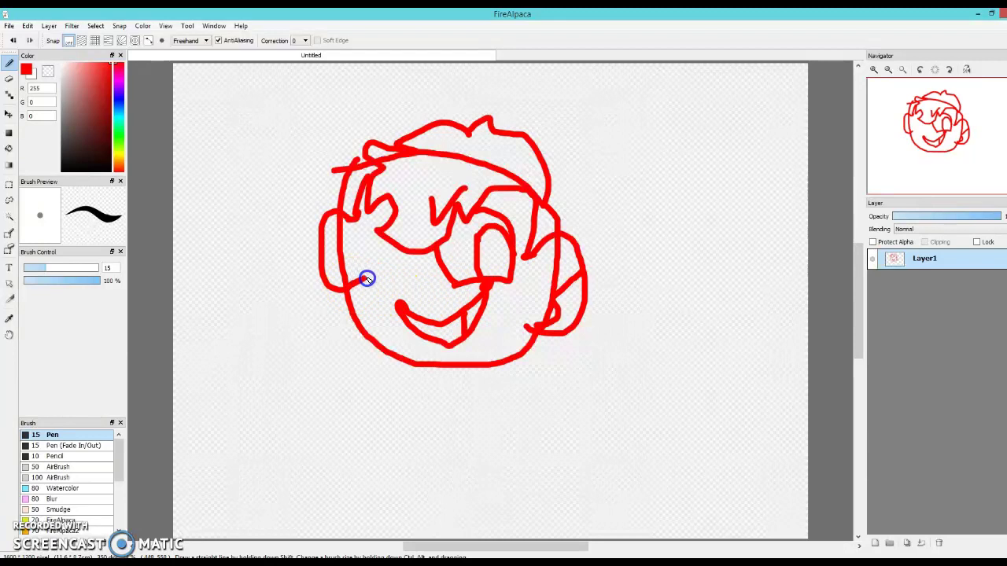
click(520, 219)
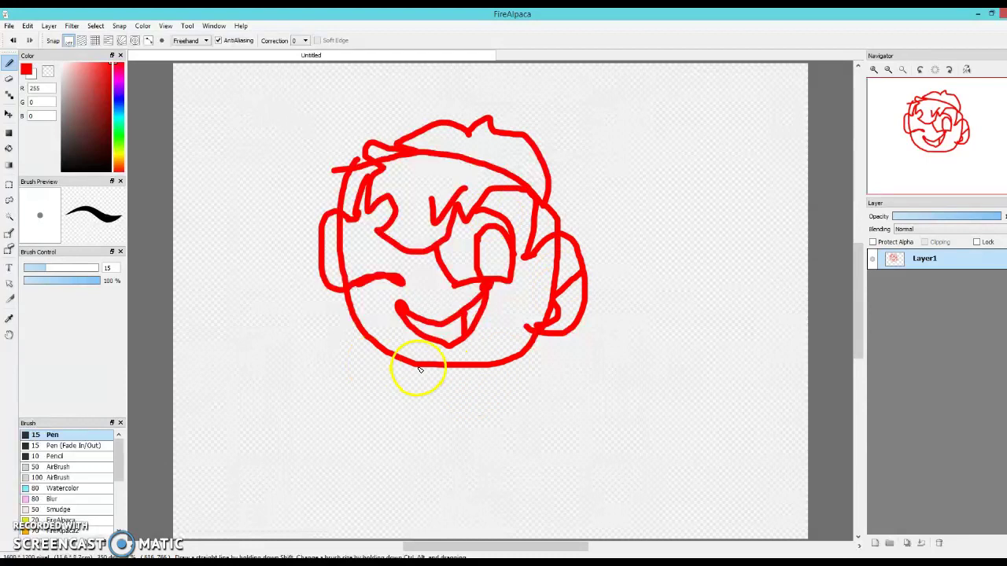
Step: Draw the neck below the head, plus the right shoulder and a bent arm with outer and inner lines
drag(386, 377, 378, 373)
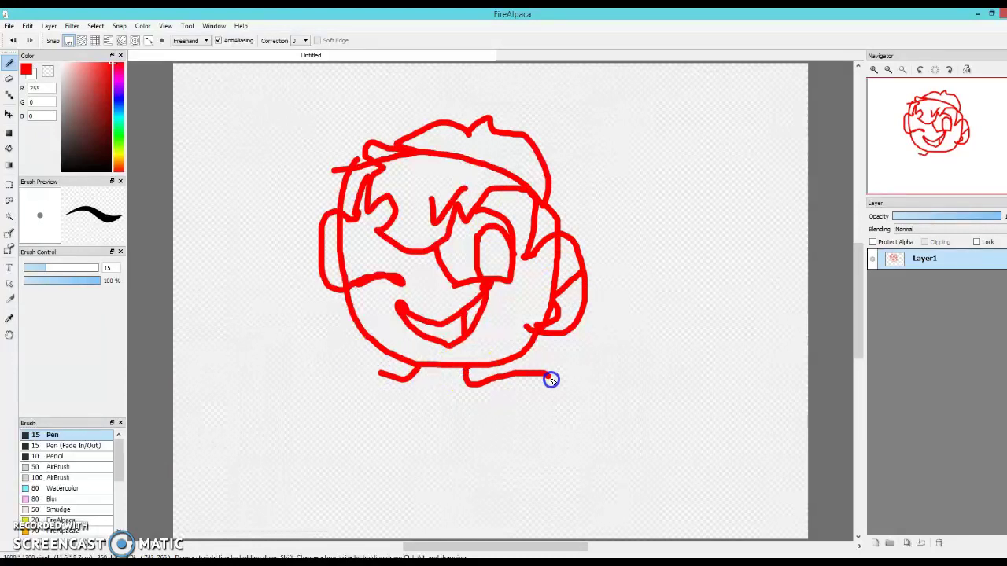
drag(599, 472, 552, 538)
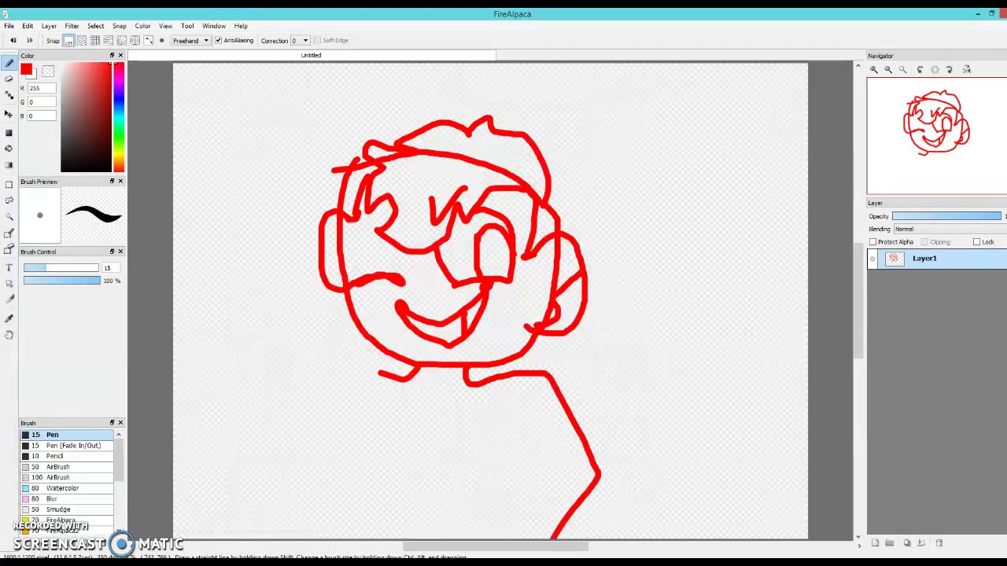
mouse_move(473, 402)
mouse_down()
mouse_move(534, 464)
mouse_move(497, 538)
mouse_up()
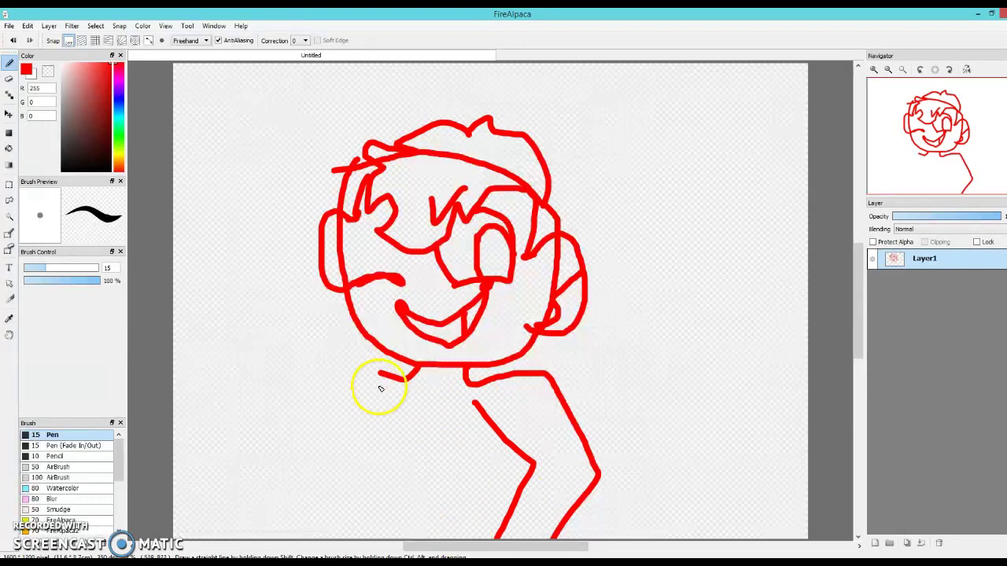
mouse_move(375, 375)
mouse_down()
mouse_move(344, 387)
mouse_move(340, 450)
mouse_move(382, 545)
mouse_up()
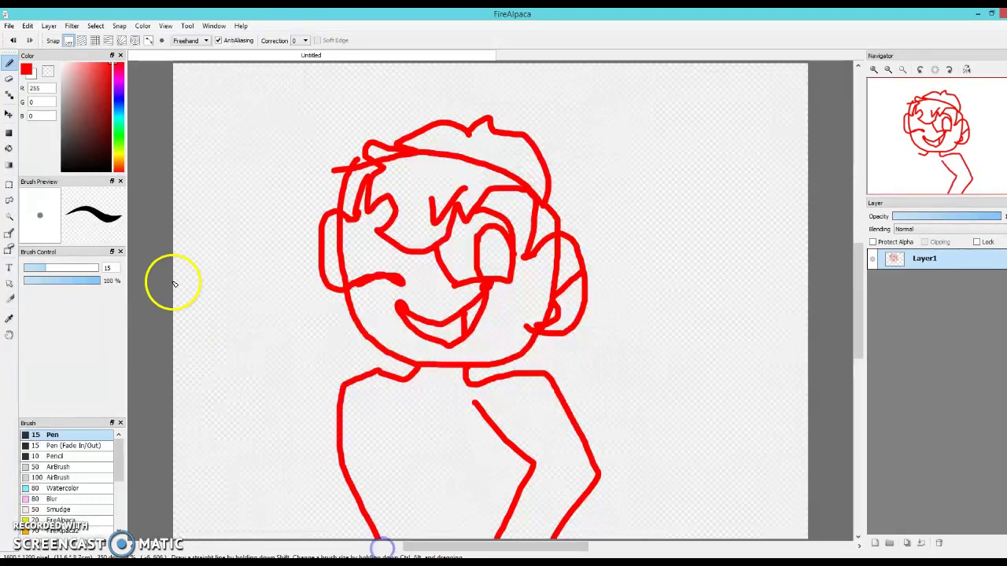
click(13, 40)
mouse_move(409, 367)
mouse_down()
mouse_move(366, 371)
mouse_move(367, 539)
mouse_up()
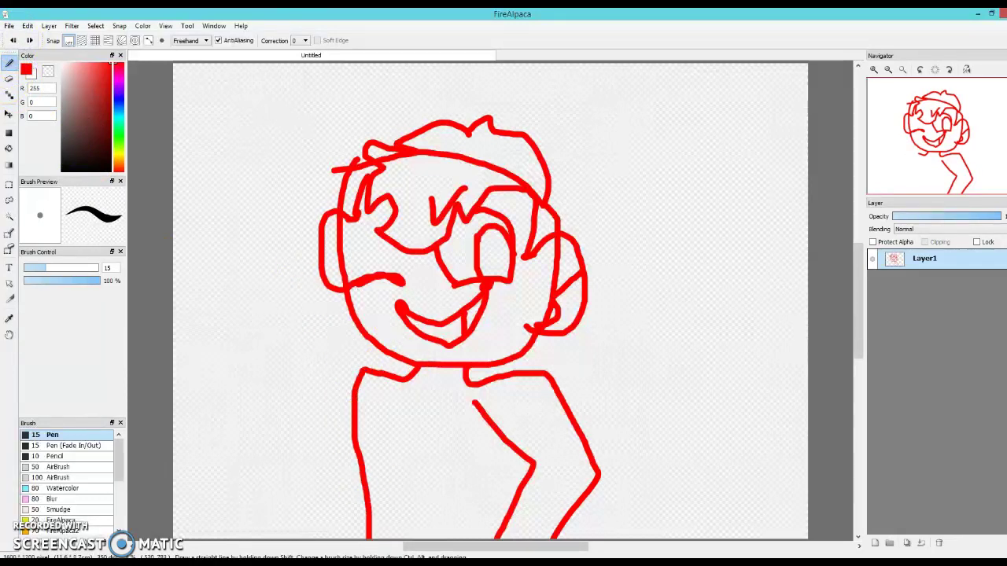
click(13, 42)
click(13, 42)
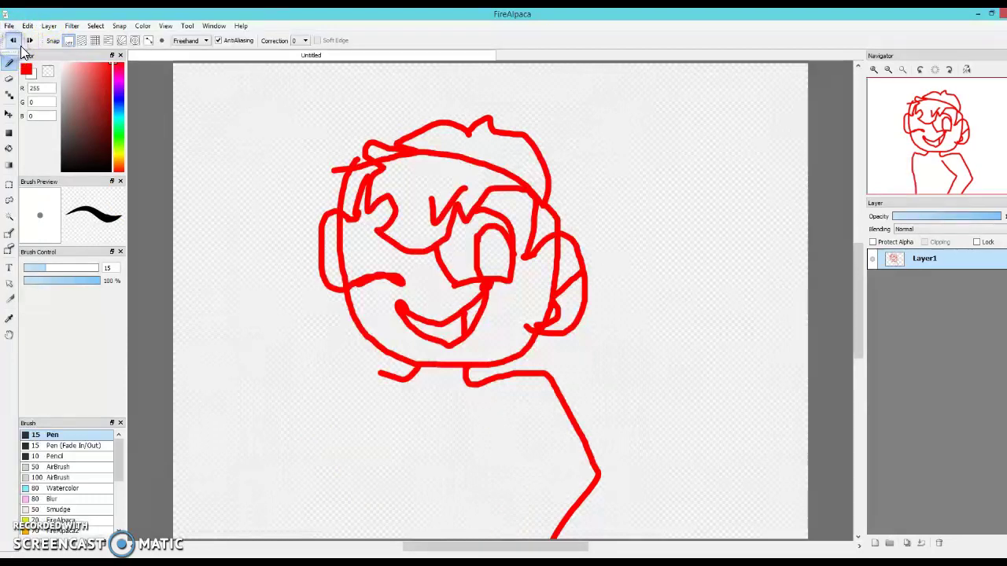
click(27, 42)
click(27, 43)
click(13, 42)
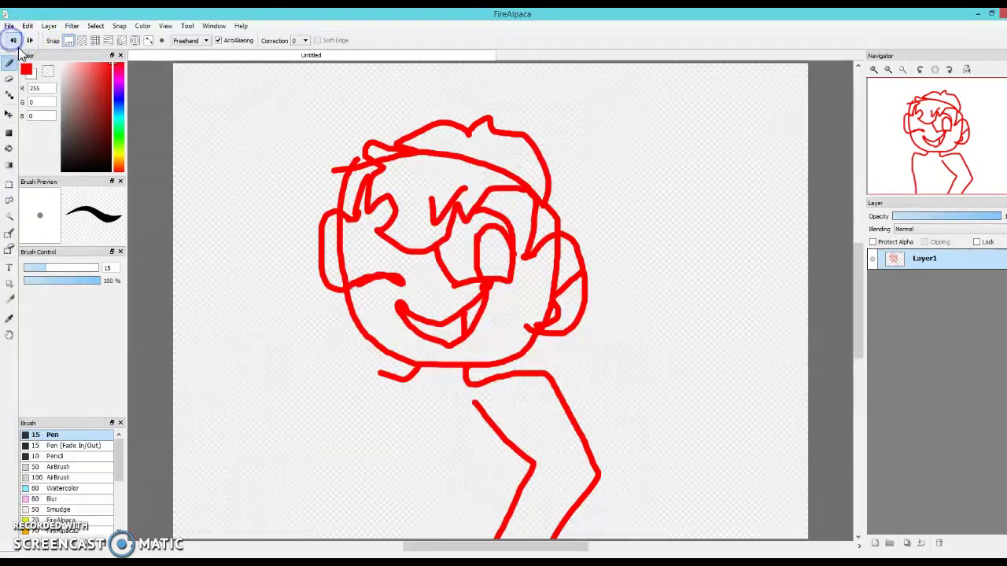
Step: Draw the left shoulder and a bent arm with outer and inner lines running down to the canvas view's lower edge
drag(387, 376, 371, 372)
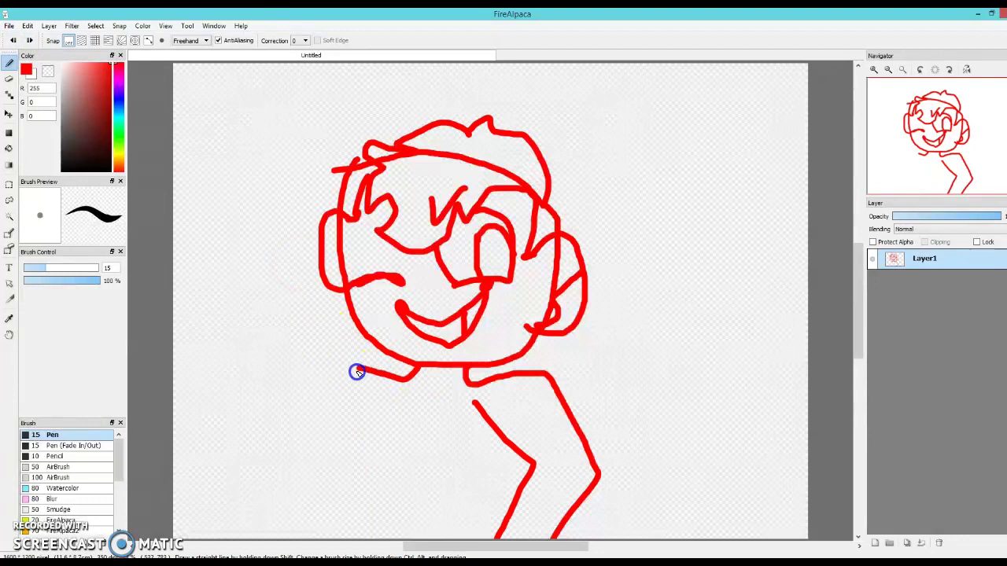
mouse_move(341, 406)
mouse_down()
mouse_move(313, 463)
mouse_move(358, 539)
mouse_up()
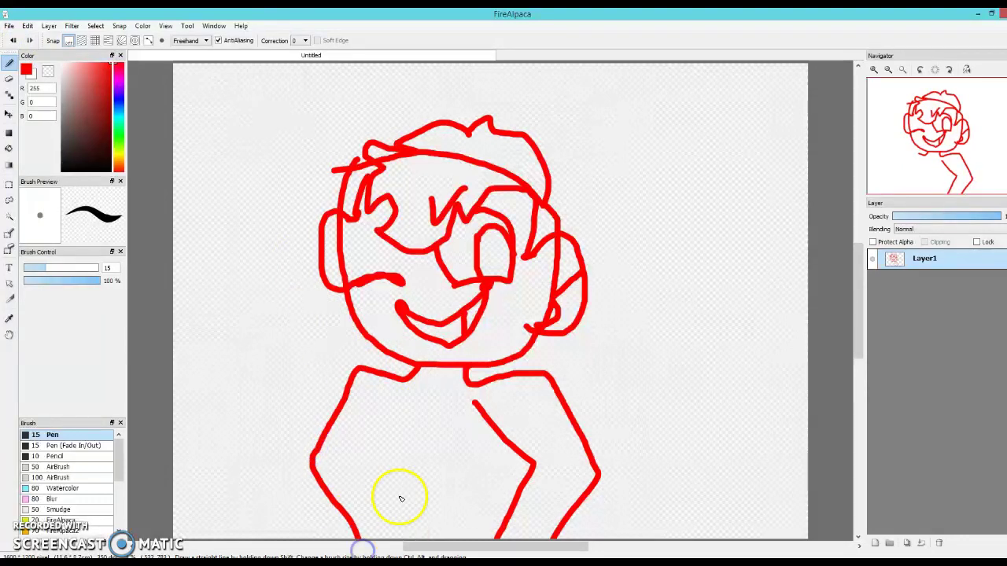
mouse_move(417, 405)
mouse_down()
mouse_move(393, 459)
mouse_move(414, 504)
mouse_up()
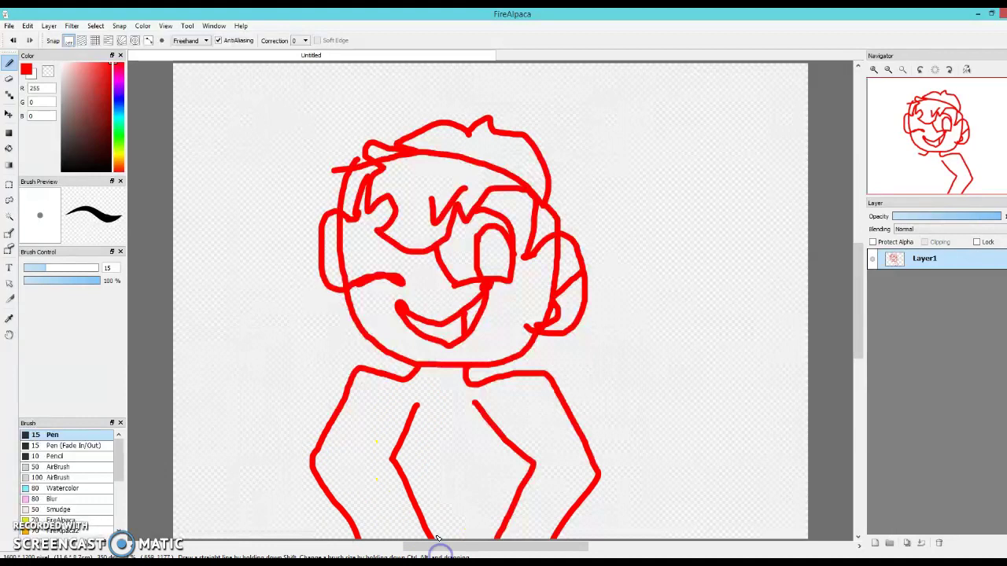
Step: Draw a sleeve hem across each upper arm and a pointed emblem with wavy lines beneath it on the chest
drag(510, 445, 578, 427)
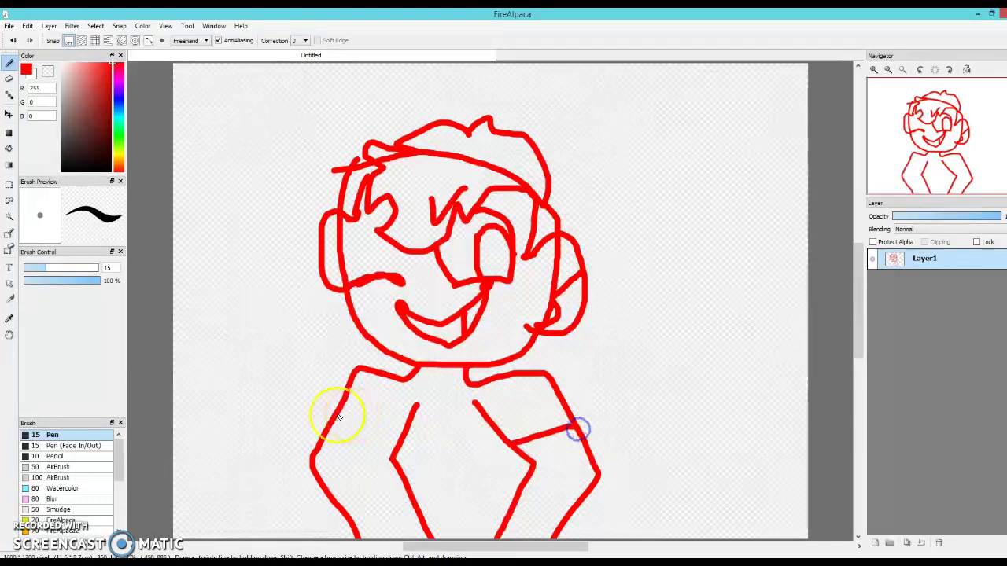
drag(336, 415, 405, 447)
click(413, 480)
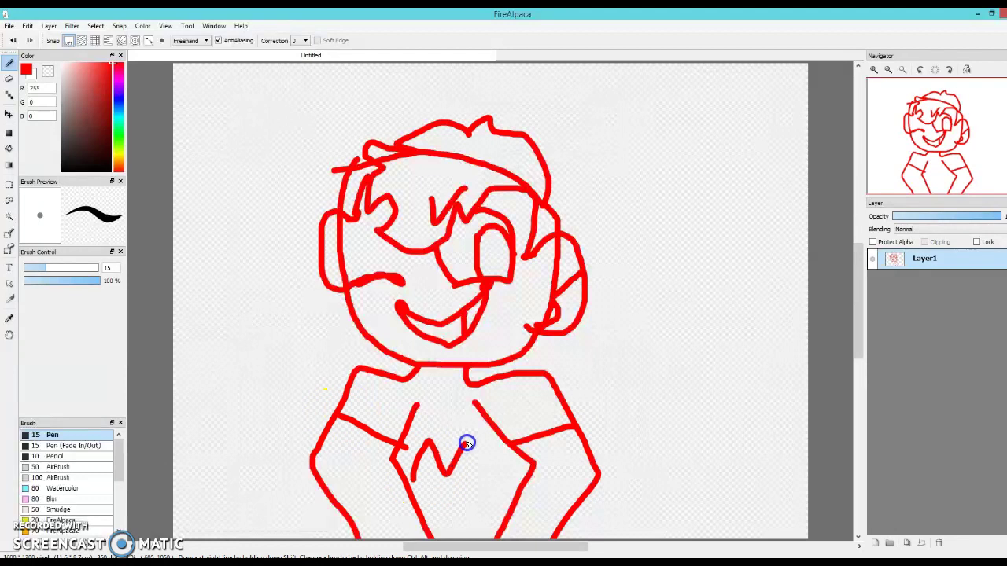
drag(439, 480, 440, 483)
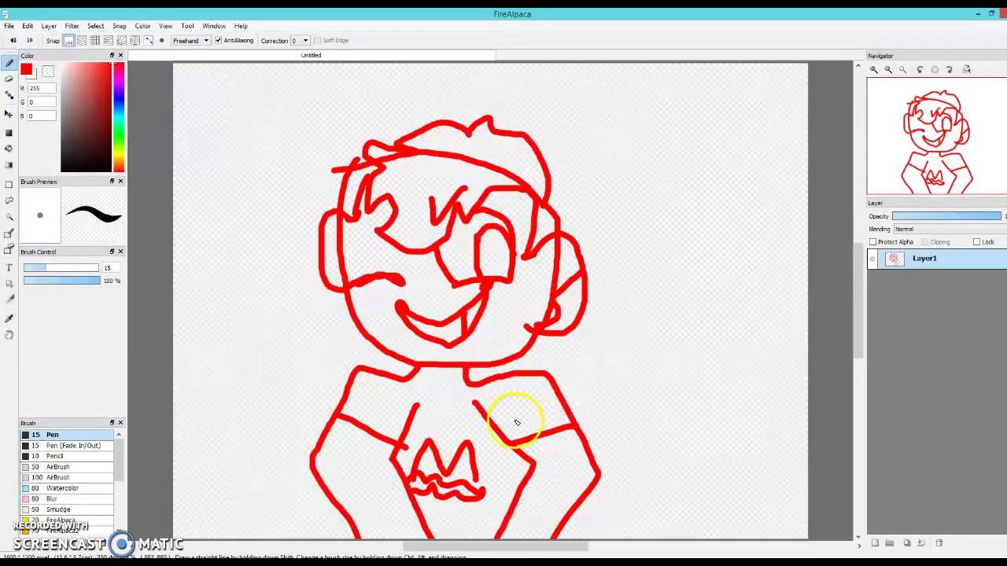
Step: Handwrite large red letters in the empty area to the right of the character's head
mouse_move(617, 223)
mouse_down()
mouse_move(616, 267)
mouse_move(640, 249)
mouse_move(603, 209)
mouse_move(591, 230)
mouse_up()
mouse_move(655, 300)
mouse_down()
mouse_move(603, 350)
mouse_move(645, 364)
mouse_move(662, 324)
mouse_up()
mouse_move(741, 281)
mouse_down()
mouse_move(732, 353)
mouse_move(742, 275)
mouse_move(789, 424)
mouse_up()
drag(759, 287, 857, 339)
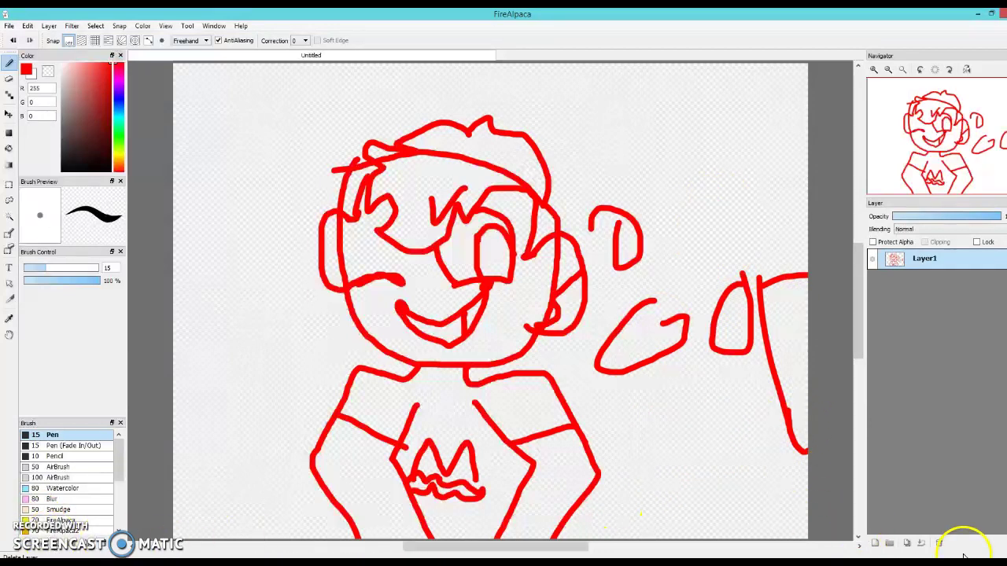
Step: Add a new layer, set the color to black, and trace the jaw and chin line over the red sketch
click(875, 543)
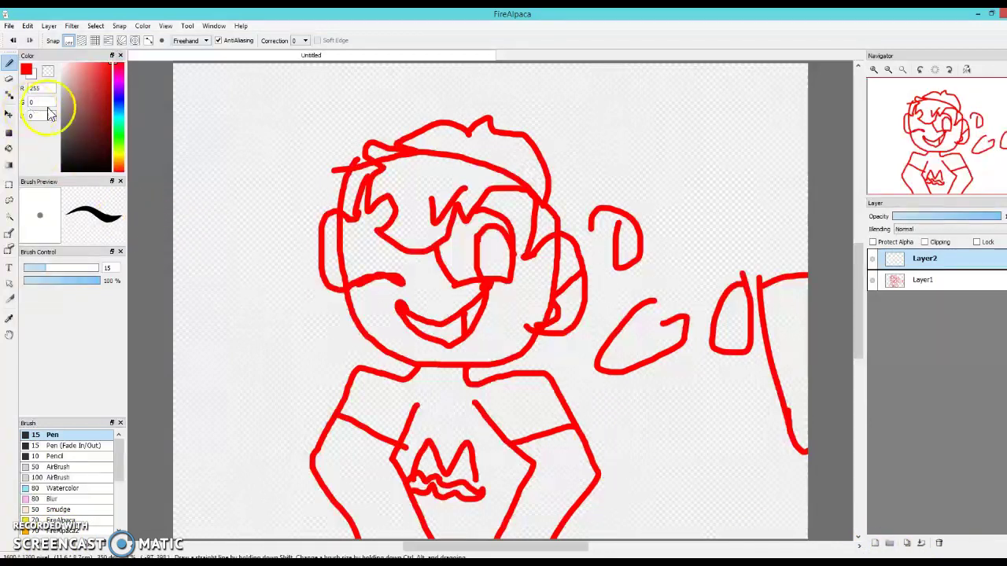
drag(94, 117, 62, 170)
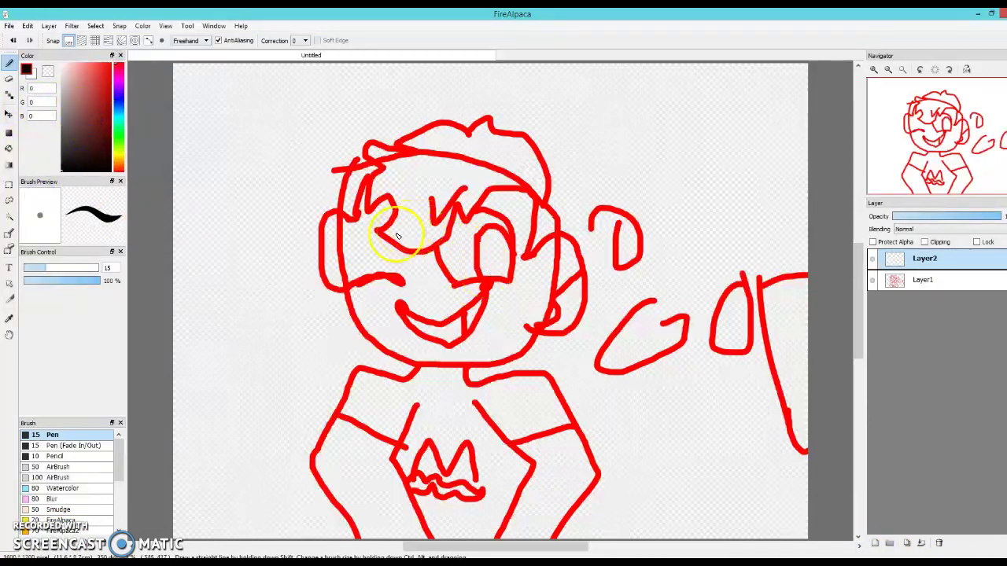
drag(347, 290, 386, 357)
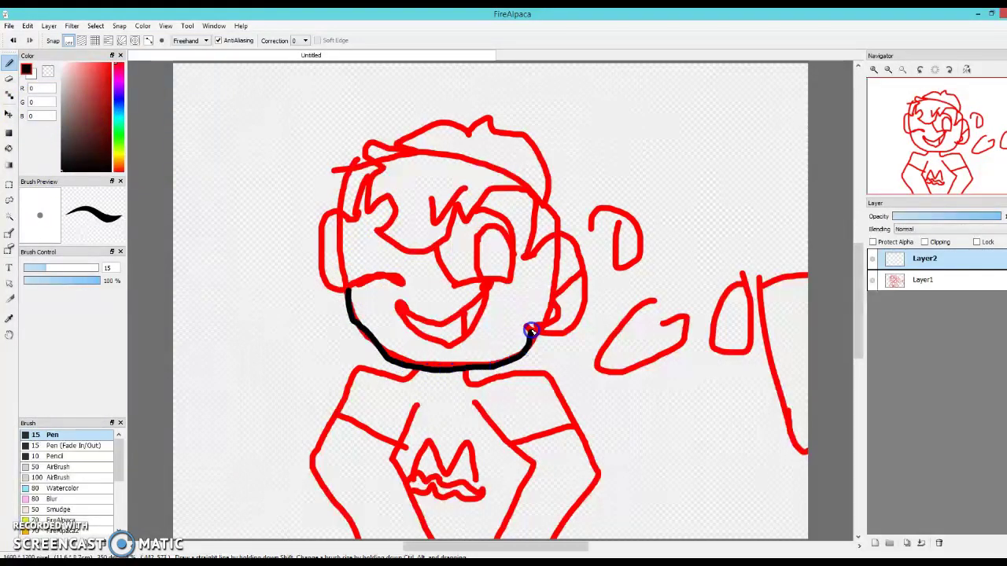
Step: Trace the ear nearest the lettering in black, adding inner fold lines and two small dots inside it
drag(559, 337, 579, 291)
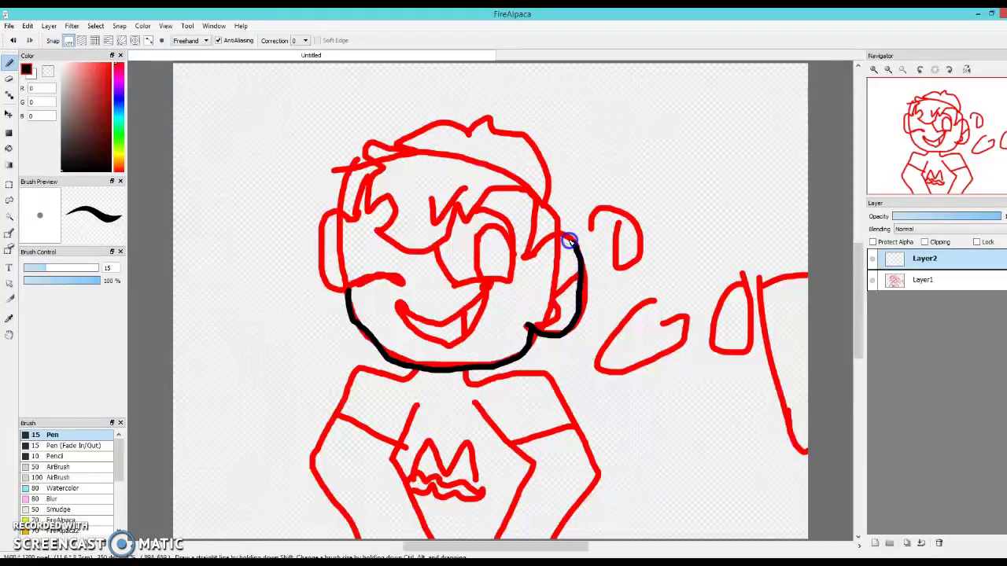
drag(548, 241, 541, 245)
mouse_move(532, 328)
mouse_down()
mouse_move(558, 319)
mouse_move(558, 286)
mouse_up()
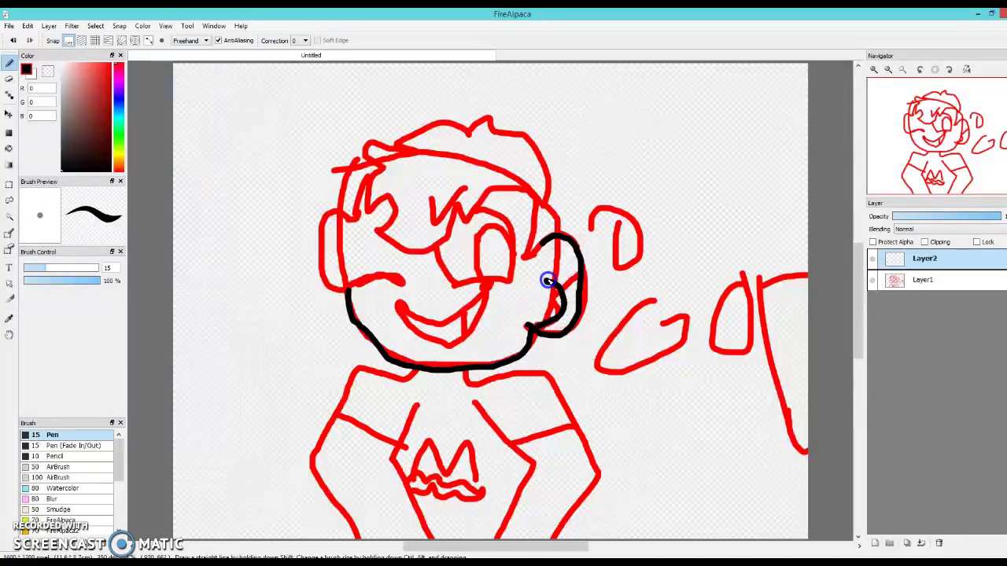
click(569, 276)
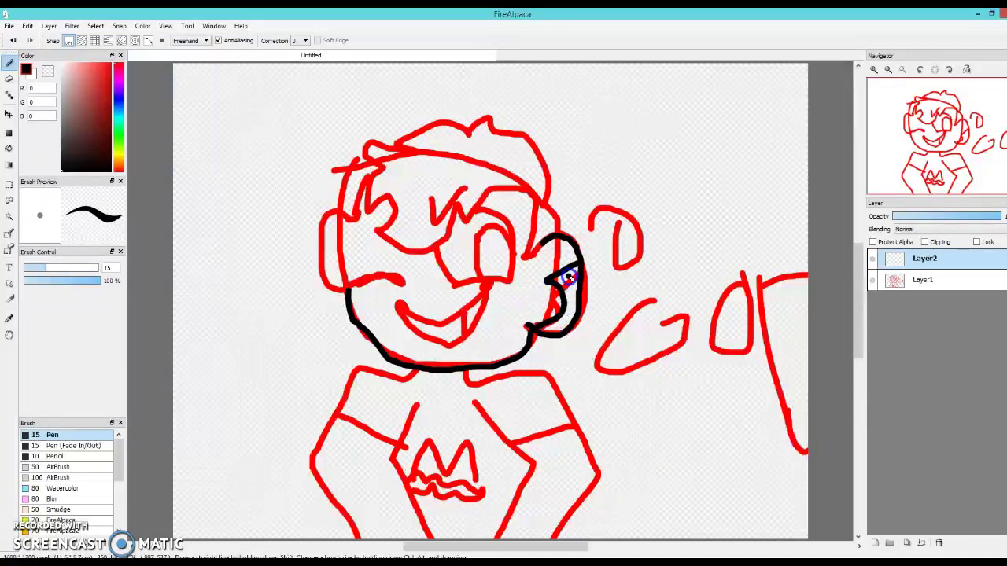
click(573, 295)
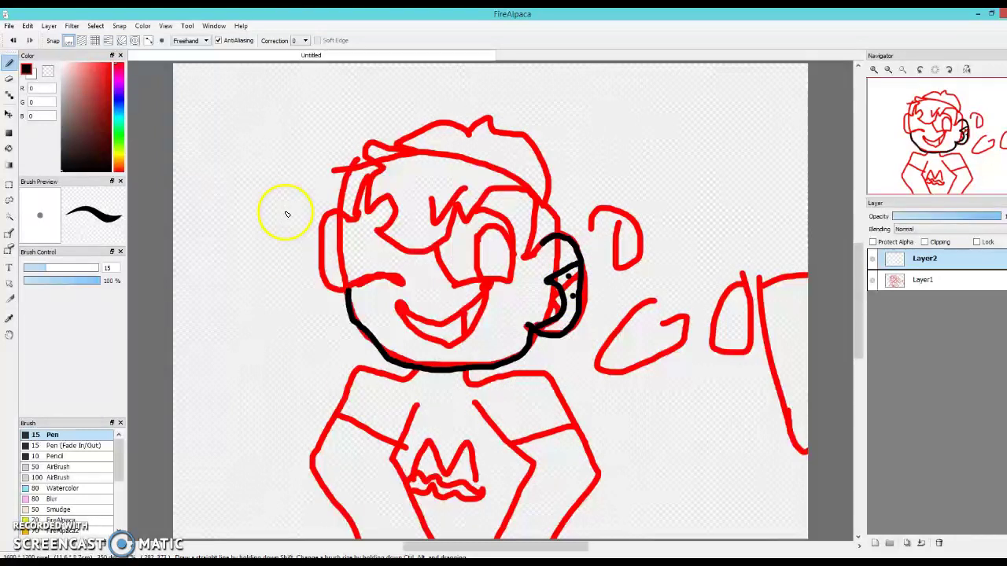
Step: Handwrite "It looks" in red on Layer1 in the empty space above the existing lettering
click(905, 288)
click(109, 66)
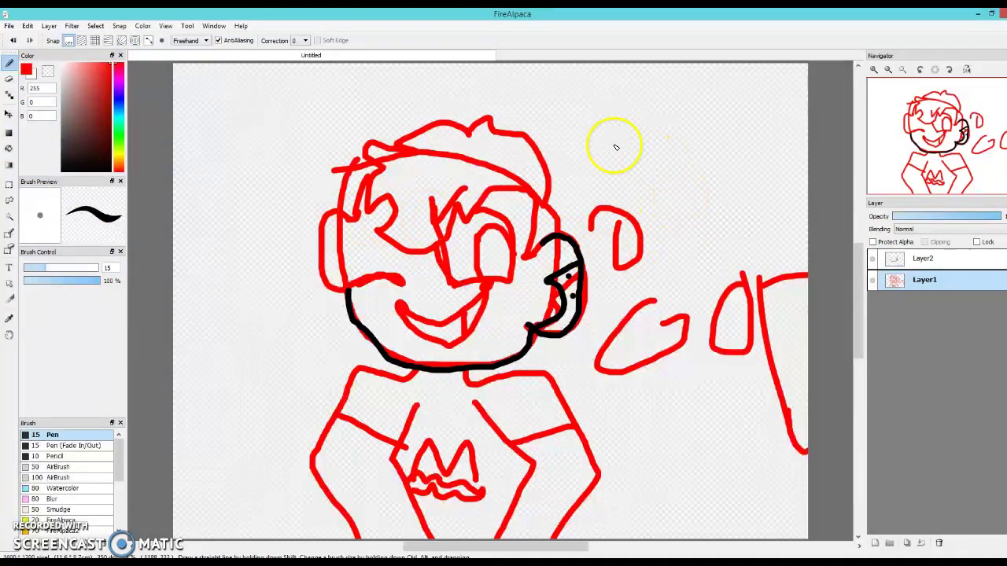
mouse_move(535, 103)
mouse_down()
mouse_move(567, 133)
mouse_move(551, 89)
mouse_up()
drag(558, 140, 578, 120)
mouse_move(575, 85)
mouse_down()
mouse_move(611, 121)
mouse_move(614, 82)
mouse_up()
mouse_move(587, 144)
mouse_down()
mouse_move(608, 180)
mouse_move(624, 153)
mouse_up()
mouse_move(700, 140)
mouse_down()
mouse_move(701, 162)
mouse_move(702, 138)
mouse_up()
drag(707, 94, 746, 157)
mouse_move(744, 90)
mouse_down()
mouse_move(732, 118)
mouse_move(783, 139)
mouse_move(783, 115)
mouse_move(785, 151)
mouse_up()
Step: Thicken the stem of the red letter D and handwrite "ike" beside it
drag(630, 211, 638, 274)
drag(669, 231, 669, 262)
click(657, 217)
mouse_move(690, 216)
mouse_down()
mouse_move(696, 264)
mouse_move(709, 228)
mouse_move(700, 245)
mouse_move(715, 271)
mouse_up()
mouse_move(722, 252)
mouse_down()
mouse_move(745, 232)
mouse_move(753, 265)
mouse_up()
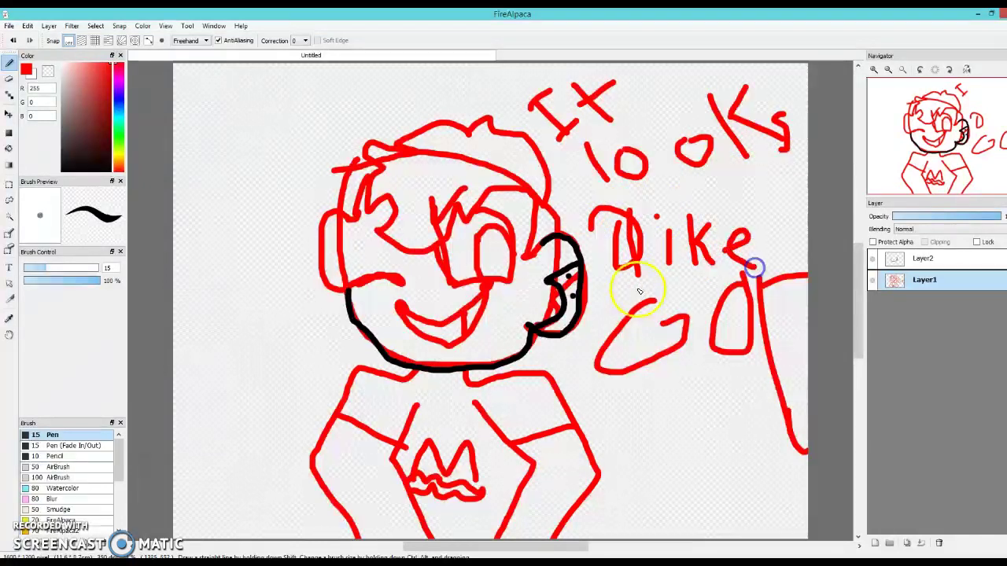
Step: Handwrite a first name in red beneath the large lettering and add a dot, dash and dot under it
mouse_move(631, 385)
mouse_down()
mouse_move(614, 423)
mouse_move(597, 399)
mouse_up()
mouse_move(659, 397)
mouse_down()
mouse_move(719, 415)
mouse_move(732, 375)
mouse_move(719, 405)
mouse_move(671, 433)
mouse_move(721, 435)
mouse_up()
click(669, 431)
click(738, 433)
click(695, 432)
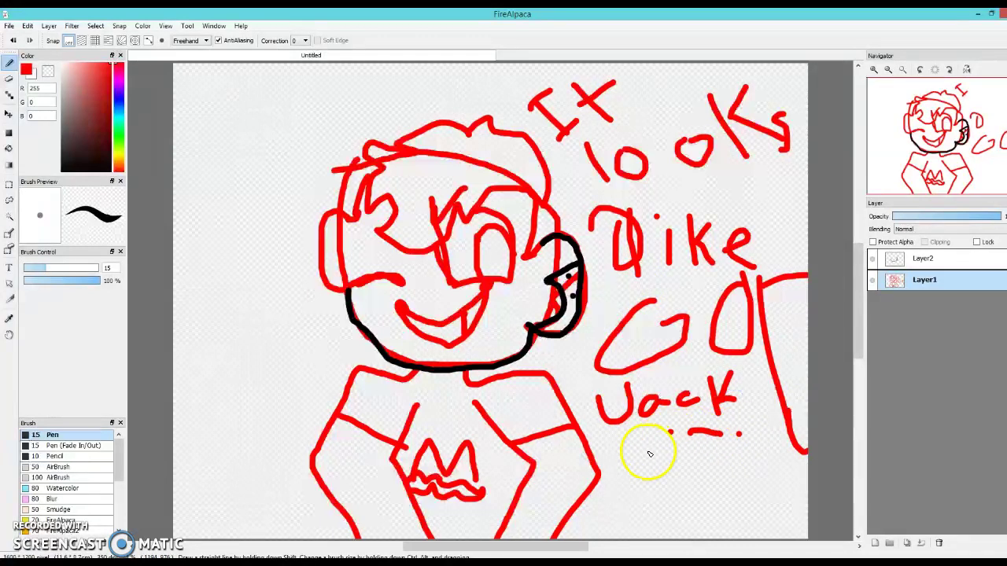
Step: Trace the ear beside the winking eye in black on Layer2
click(912, 258)
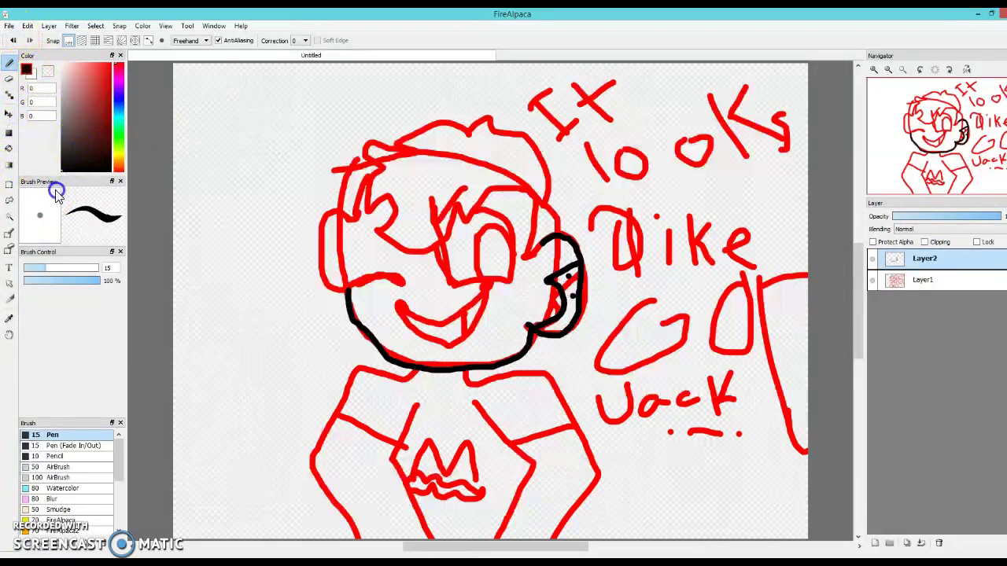
mouse_move(352, 286)
mouse_down()
mouse_move(338, 290)
mouse_move(322, 252)
mouse_up()
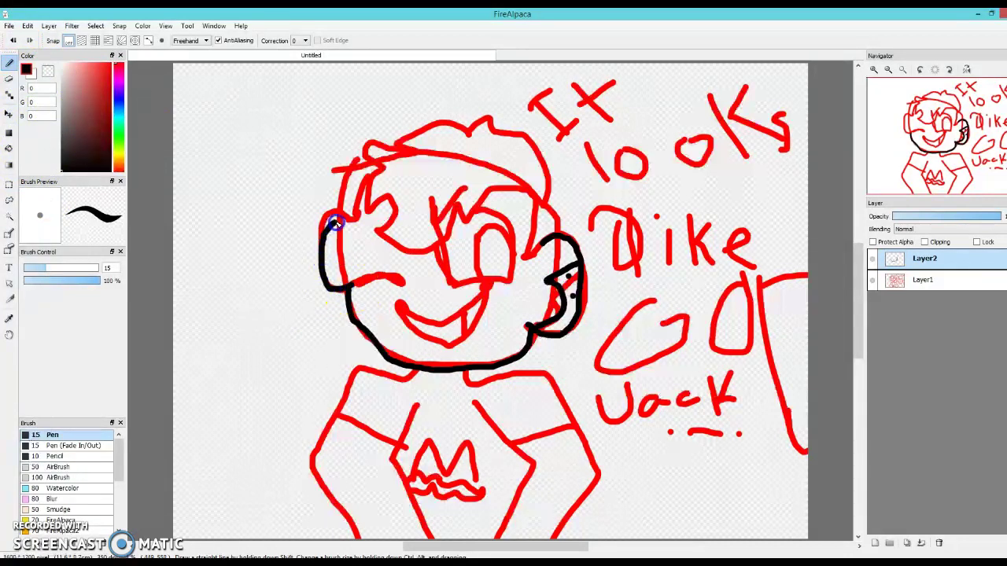
drag(329, 222, 337, 212)
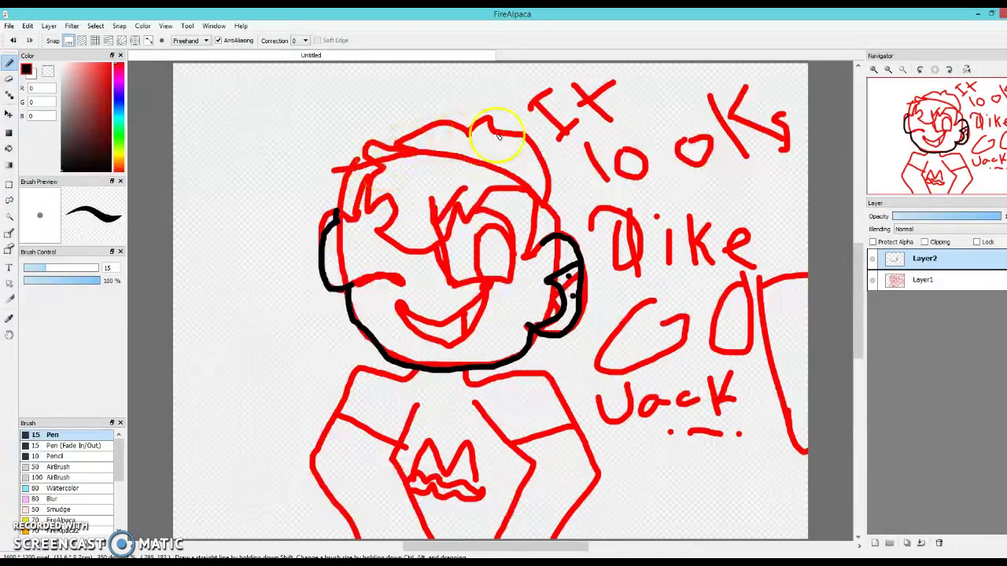
Step: Trace the hair in black, covering both sideburns, the spiky top outline and the wavy fringe across the forehead
mouse_move(535, 203)
mouse_down()
mouse_move(524, 262)
mouse_move(554, 230)
mouse_up()
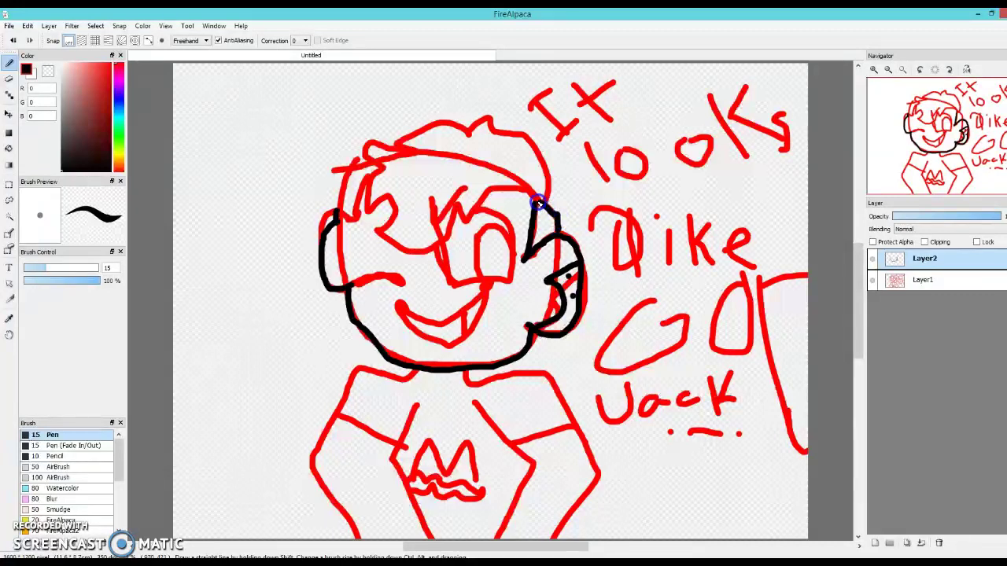
mouse_move(548, 200)
mouse_down()
mouse_move(549, 142)
mouse_move(488, 103)
mouse_move(469, 134)
mouse_move(434, 124)
mouse_move(385, 142)
mouse_move(397, 154)
mouse_move(377, 151)
mouse_move(386, 174)
mouse_move(374, 203)
mouse_move(385, 226)
mouse_move(368, 222)
mouse_move(368, 236)
mouse_move(441, 250)
mouse_move(464, 198)
mouse_up()
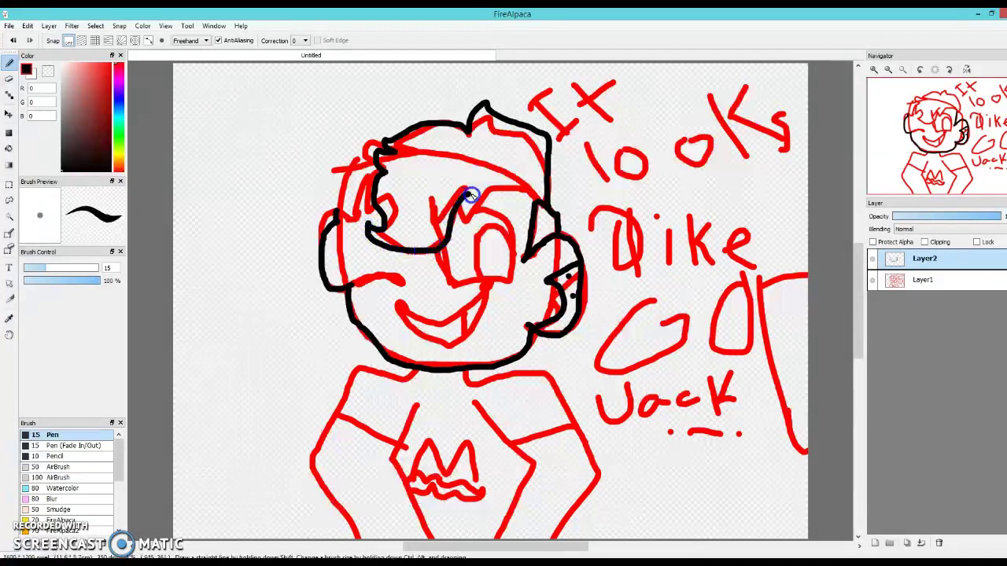
drag(527, 198, 537, 208)
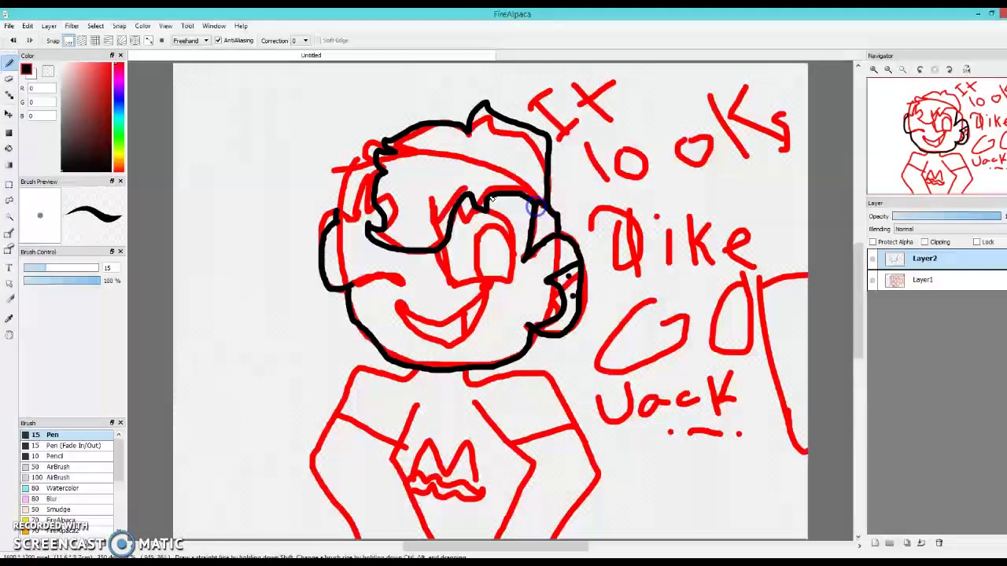
drag(378, 160, 379, 162)
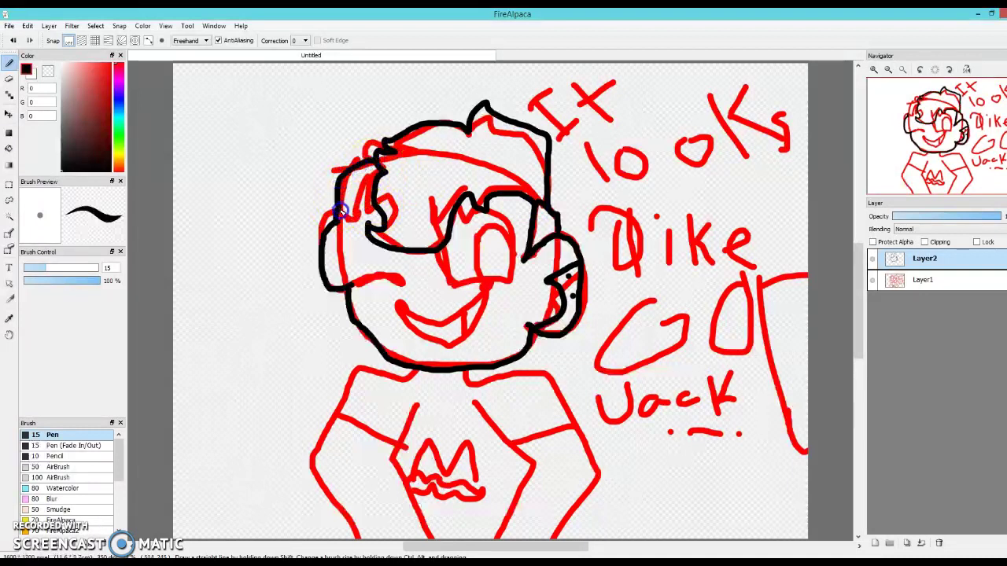
drag(347, 230, 382, 183)
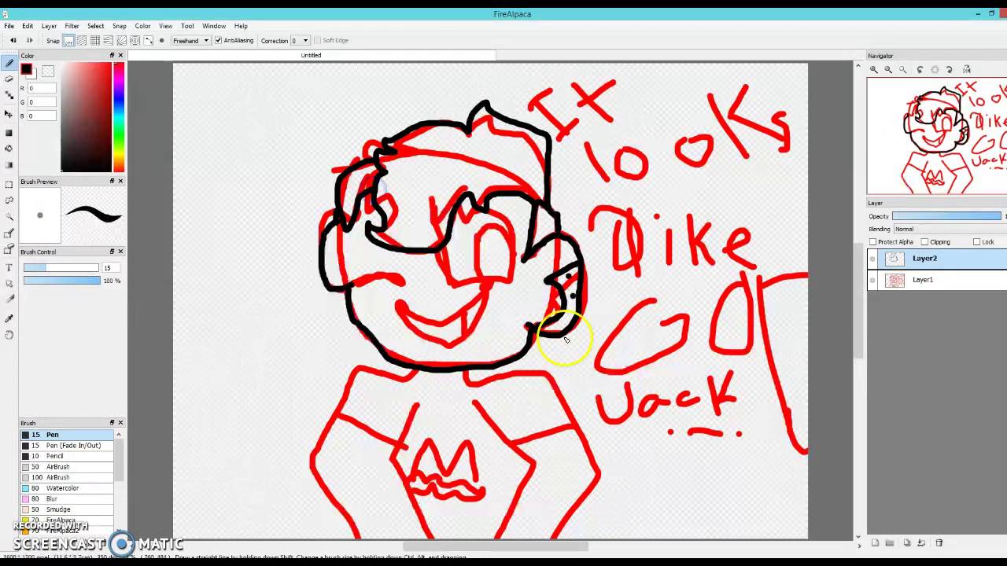
Step: Try to trace the open smiling mouth in black with thick rounded corners
drag(398, 301, 403, 307)
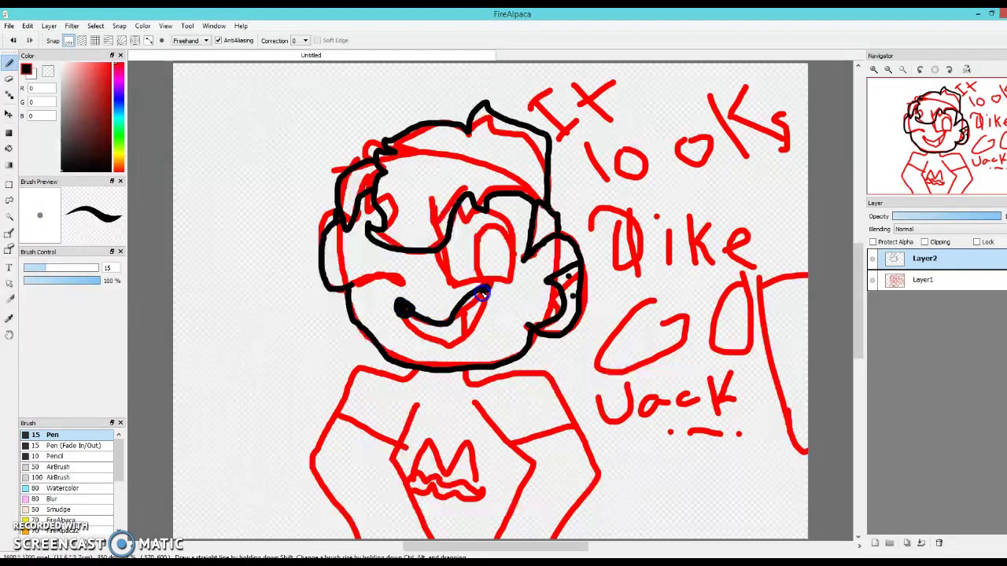
drag(486, 292, 476, 298)
drag(419, 323, 412, 317)
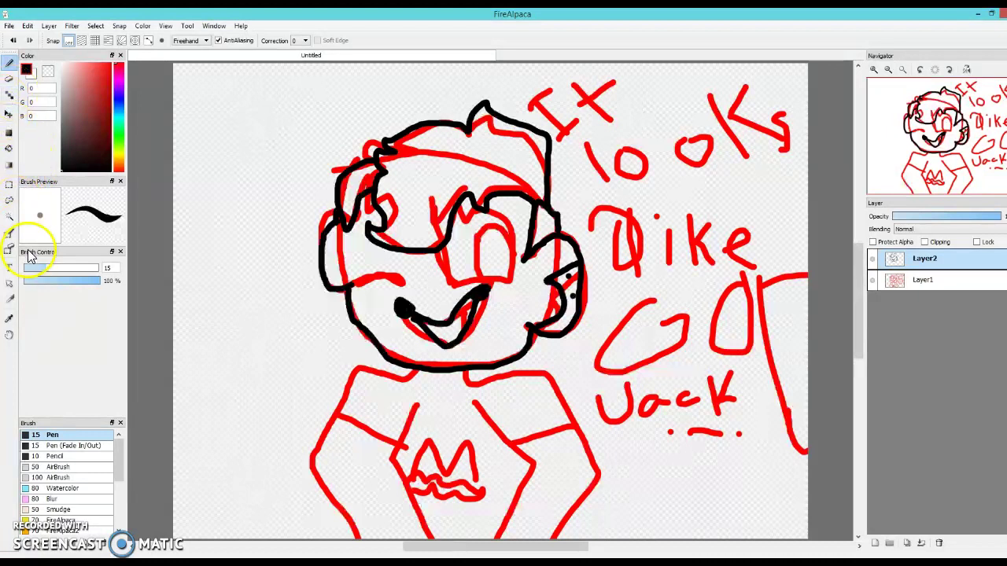
Step: Erase the black upper lip line with the eraser, enlarging it to size 38
click(8, 79)
mouse_move(413, 313)
mouse_down()
mouse_move(429, 346)
mouse_move(437, 313)
mouse_up()
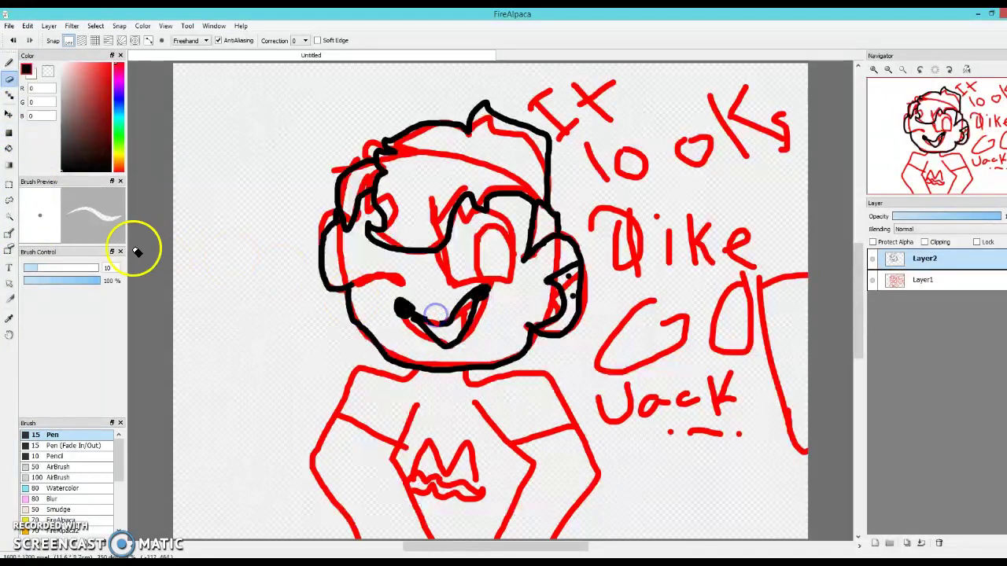
click(72, 269)
mouse_move(440, 330)
mouse_down()
mouse_move(468, 296)
mouse_move(427, 330)
mouse_up()
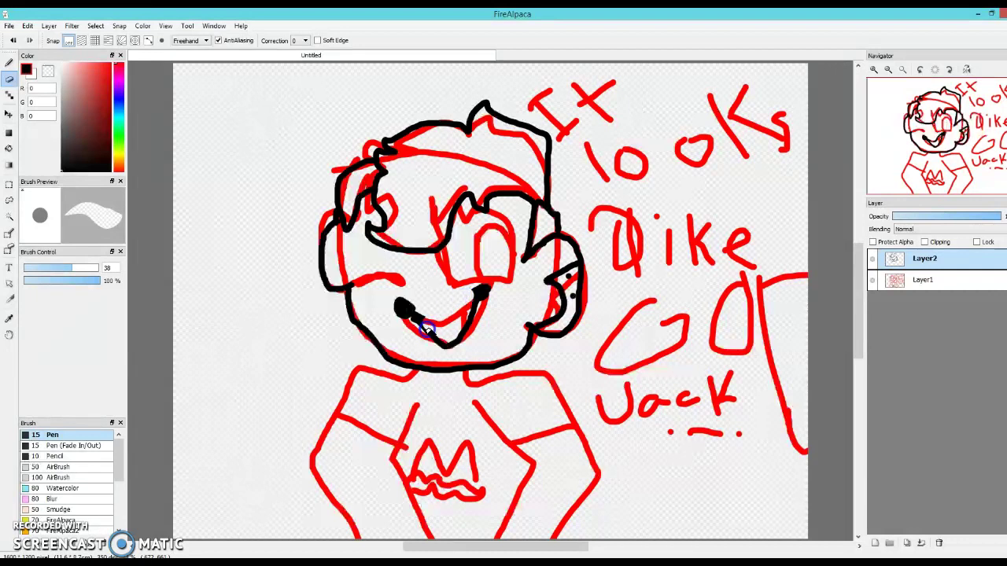
Step: Redraw the upper lip line between the two mouth corners with the black pen
click(9, 62)
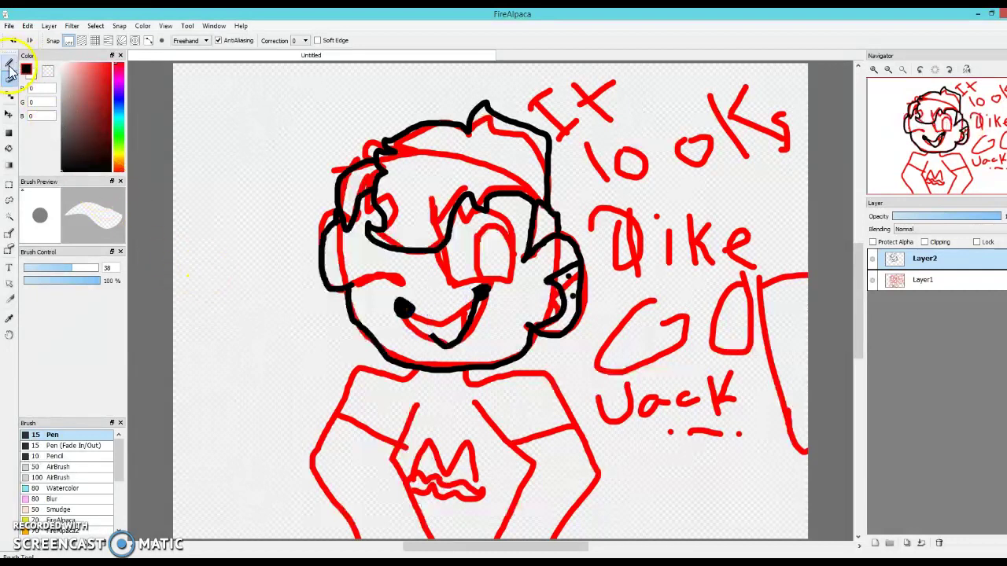
drag(408, 315, 407, 313)
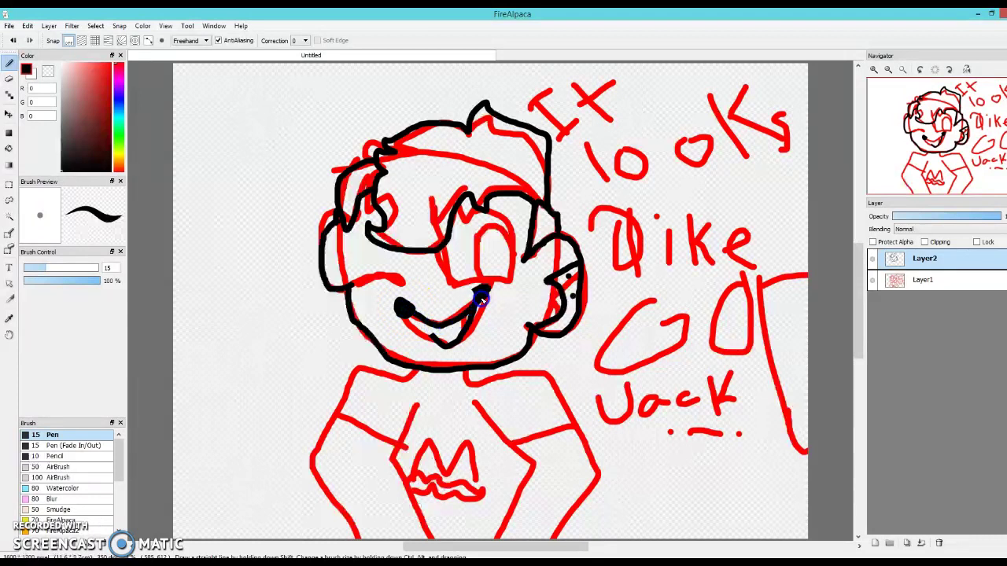
click(433, 354)
click(359, 314)
Step: Undo all the black mouth strokes and erasures while keeping the traced hair intact
click(14, 40)
click(15, 41)
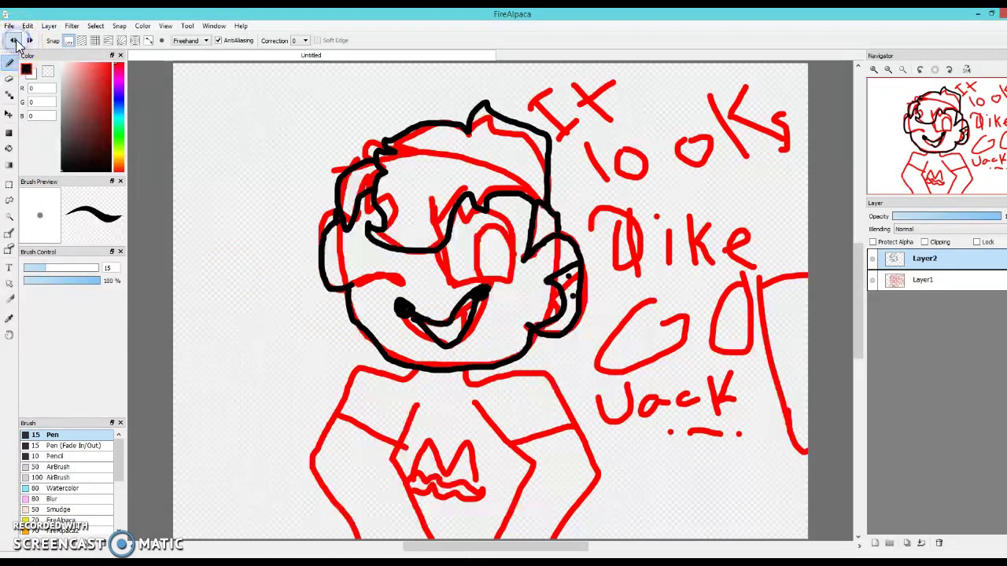
click(14, 41)
click(14, 40)
click(13, 40)
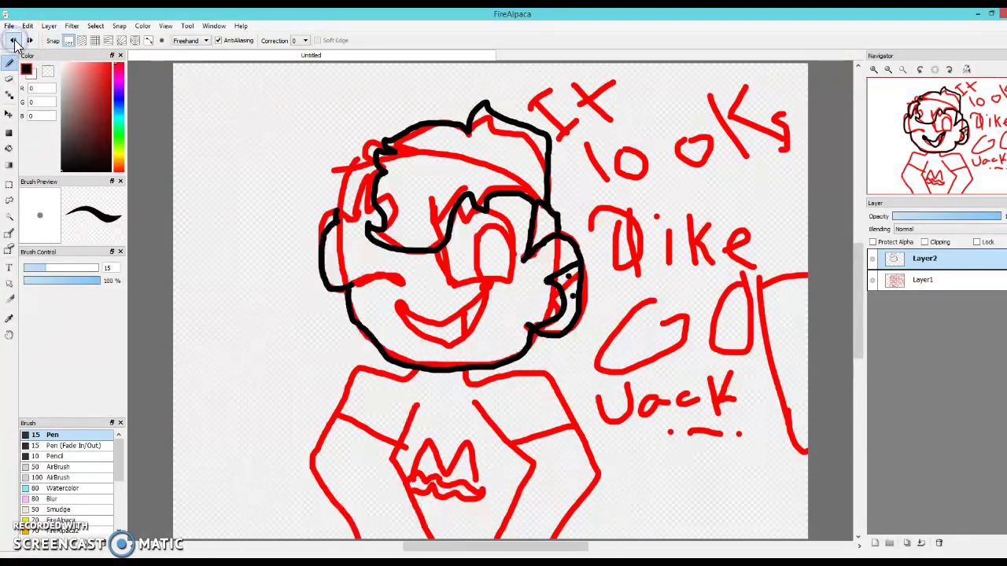
click(29, 40)
Step: Trace the open smiling mouth in black with thinner corners and a pointed tooth
click(401, 309)
click(398, 307)
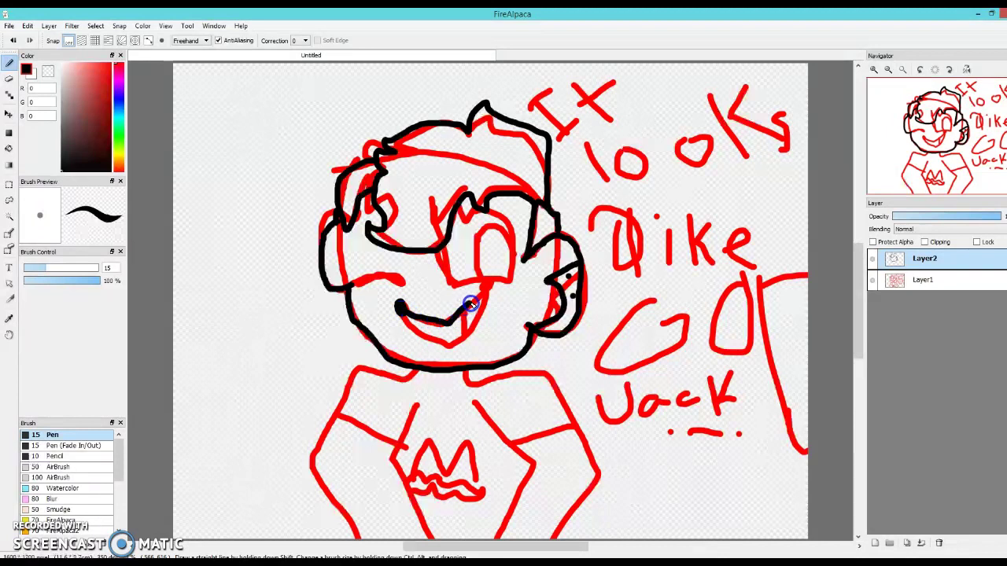
drag(476, 298, 490, 286)
mouse_move(440, 346)
mouse_down()
mouse_move(402, 315)
mouse_move(465, 314)
mouse_up()
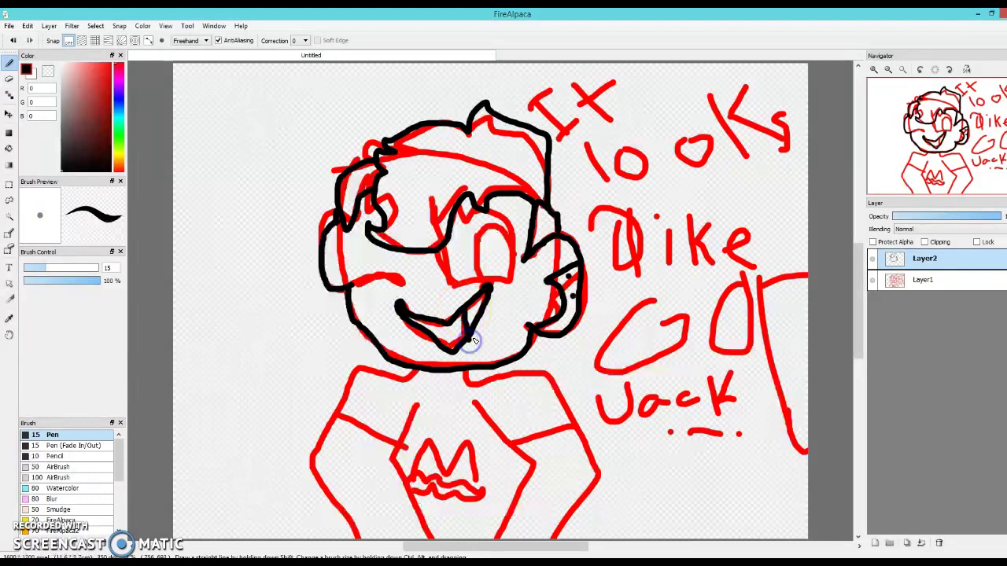
Step: Trace the open eye's outline and tall iris in black, plus the curved line of the winking eye
drag(446, 295, 456, 289)
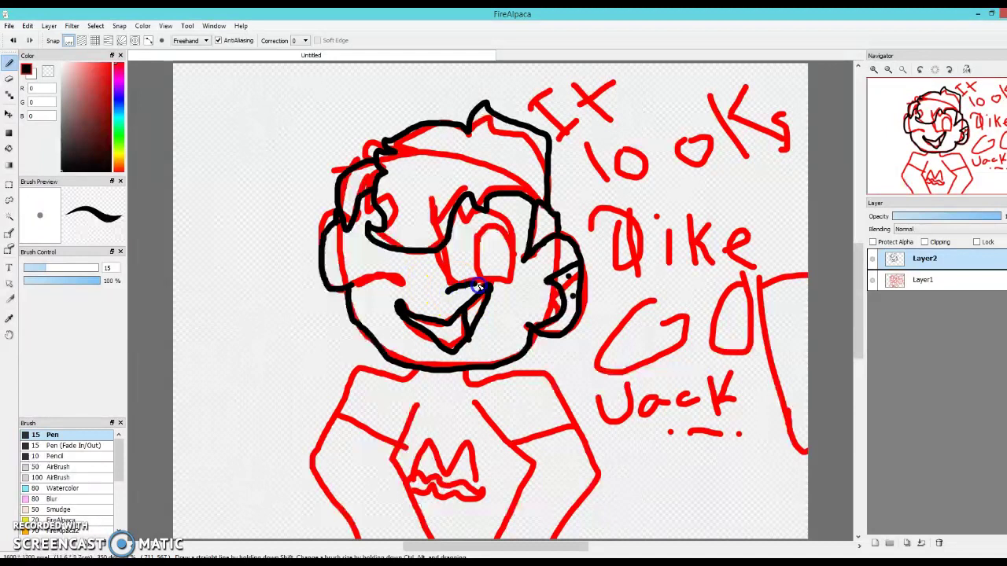
drag(505, 290, 512, 270)
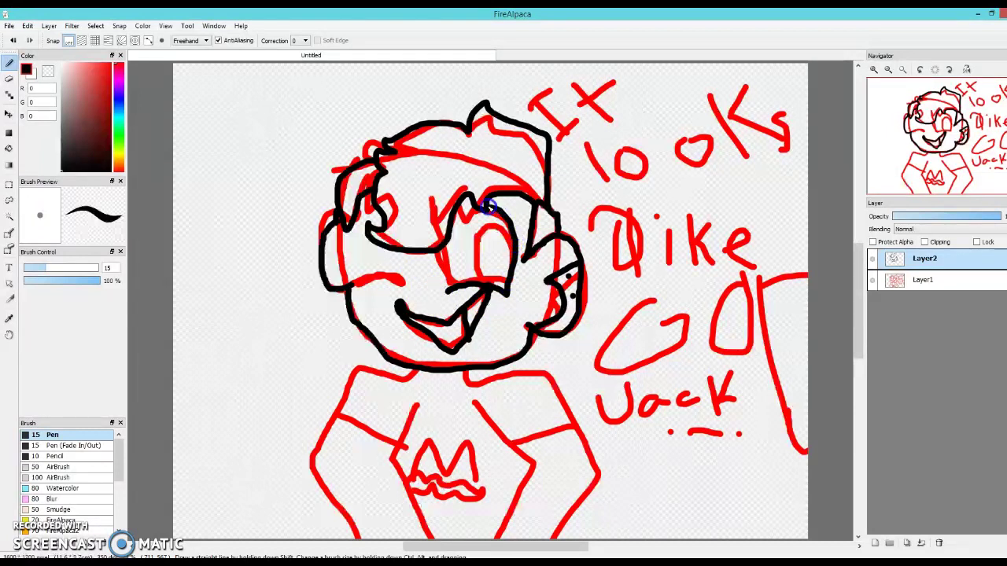
click(453, 284)
click(510, 240)
mouse_move(501, 226)
mouse_down()
mouse_move(481, 234)
mouse_move(477, 266)
mouse_up()
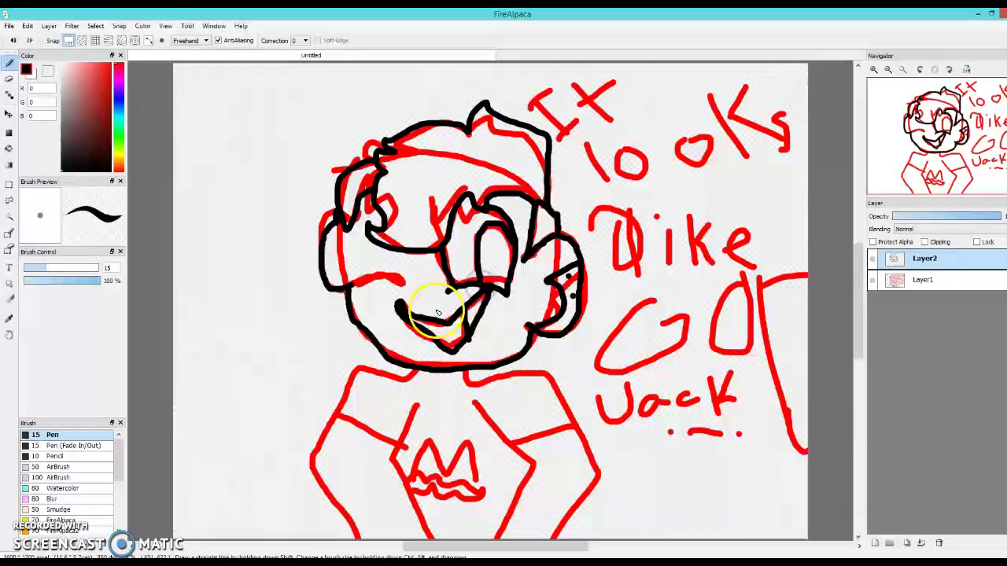
mouse_move(356, 288)
mouse_down()
mouse_move(403, 287)
mouse_move(358, 282)
mouse_up()
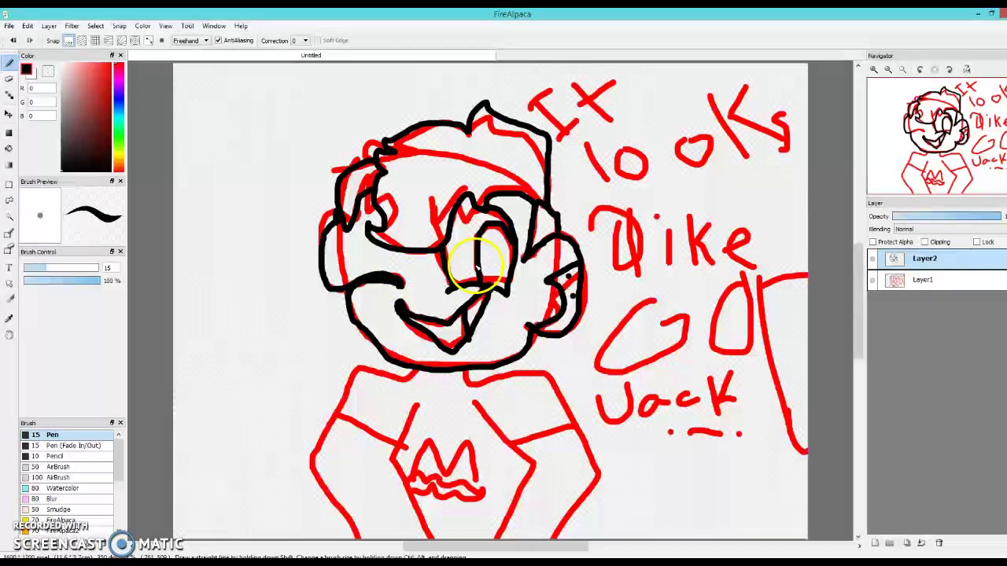
drag(483, 209, 470, 208)
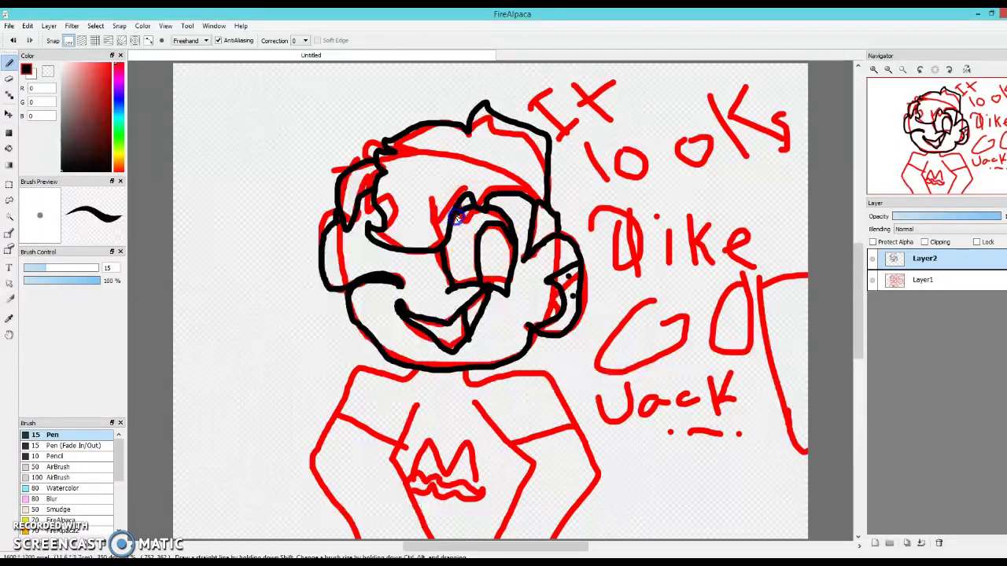
Step: Trace the neck and the pointed collar below the chin with the black pen
mouse_move(416, 366)
mouse_down()
mouse_move(416, 380)
mouse_move(468, 377)
mouse_up()
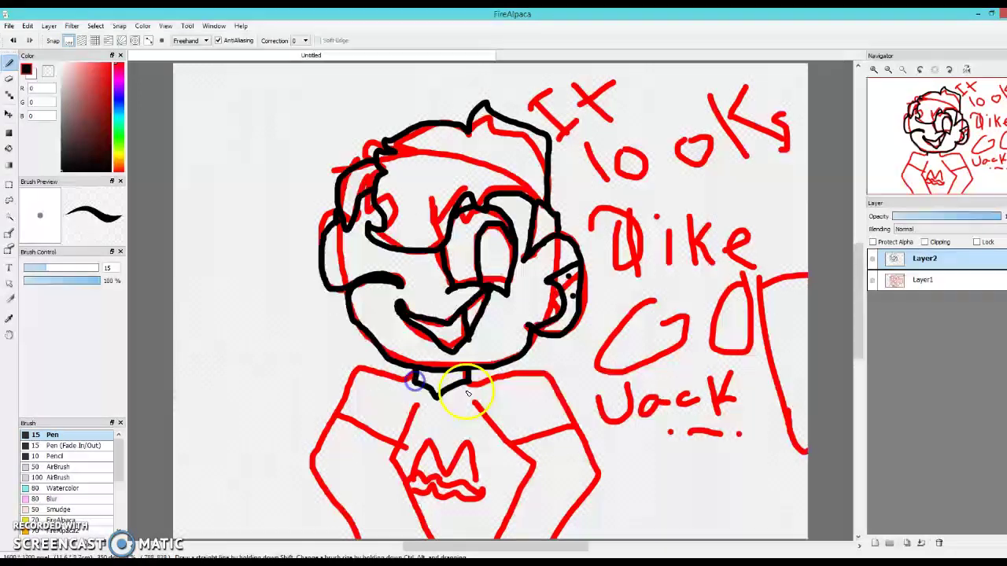
Step: Try to trace the shoulders, arms and torso sides in black over the red body sketch
mouse_move(471, 378)
mouse_down()
mouse_move(541, 367)
mouse_move(587, 458)
mouse_move(526, 549)
mouse_up()
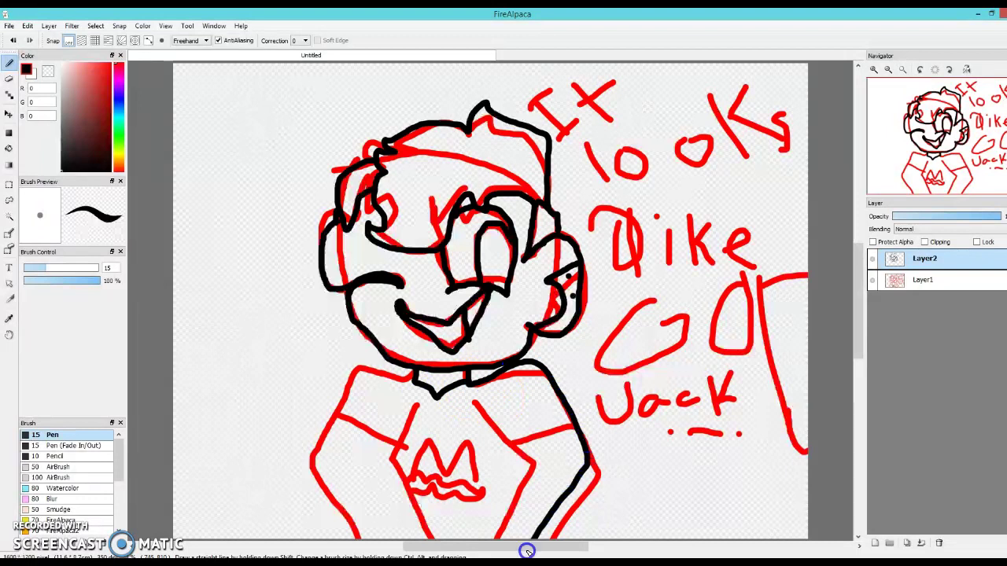
mouse_move(470, 402)
mouse_down()
mouse_move(540, 461)
mouse_move(528, 458)
mouse_move(495, 540)
mouse_up()
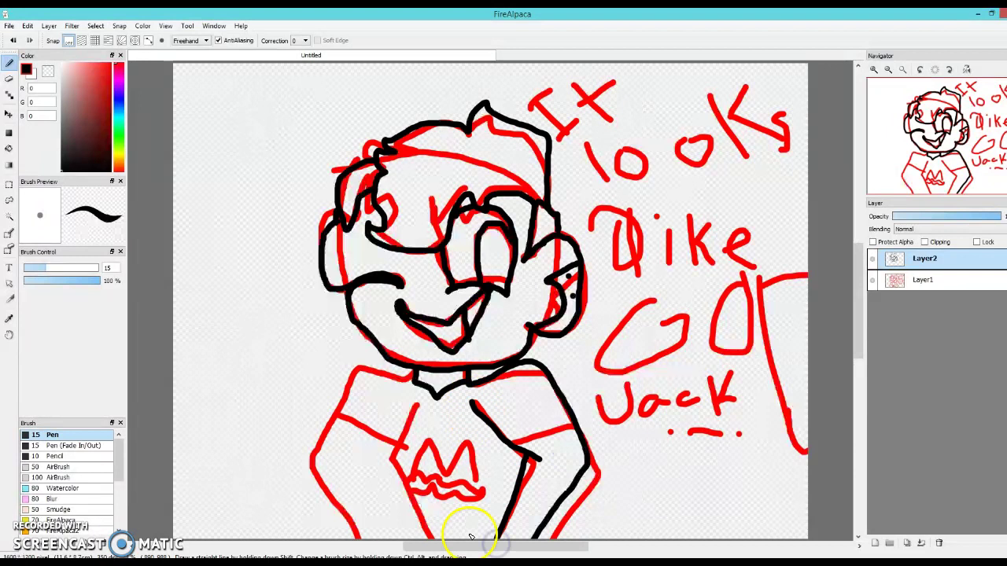
click(12, 40)
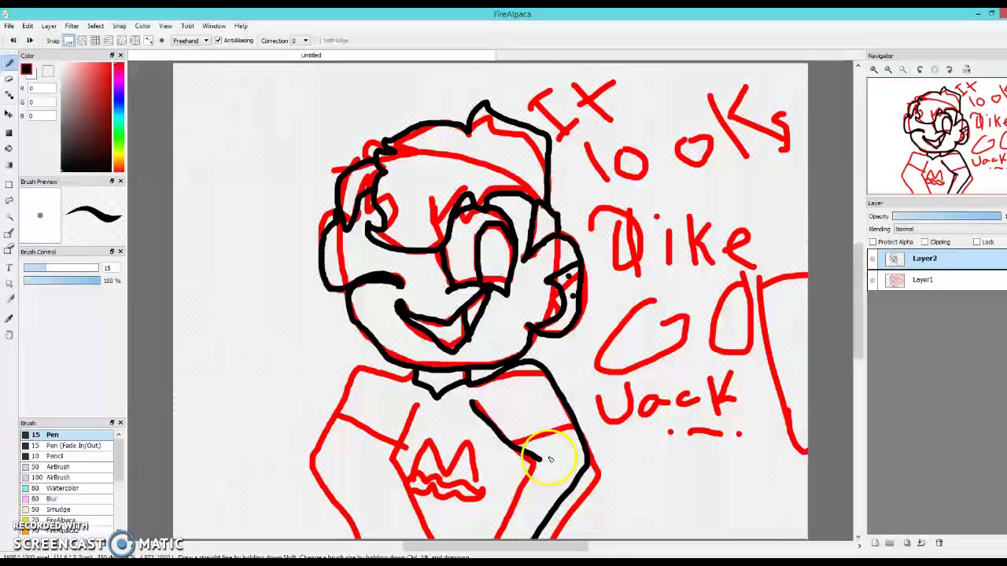
drag(519, 463, 469, 549)
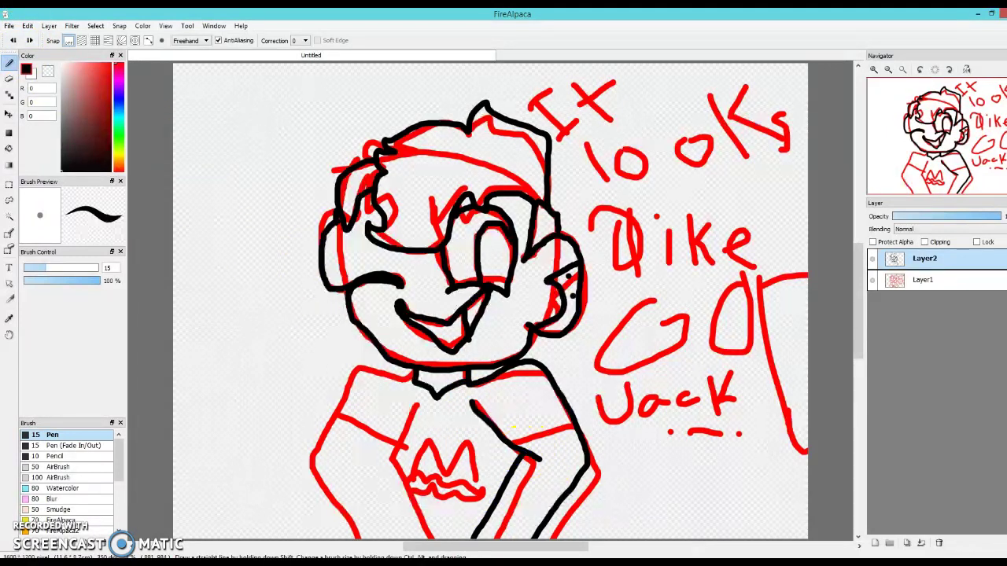
mouse_move(413, 375)
mouse_down()
mouse_move(360, 370)
mouse_move(344, 395)
mouse_move(316, 475)
mouse_move(352, 540)
mouse_up()
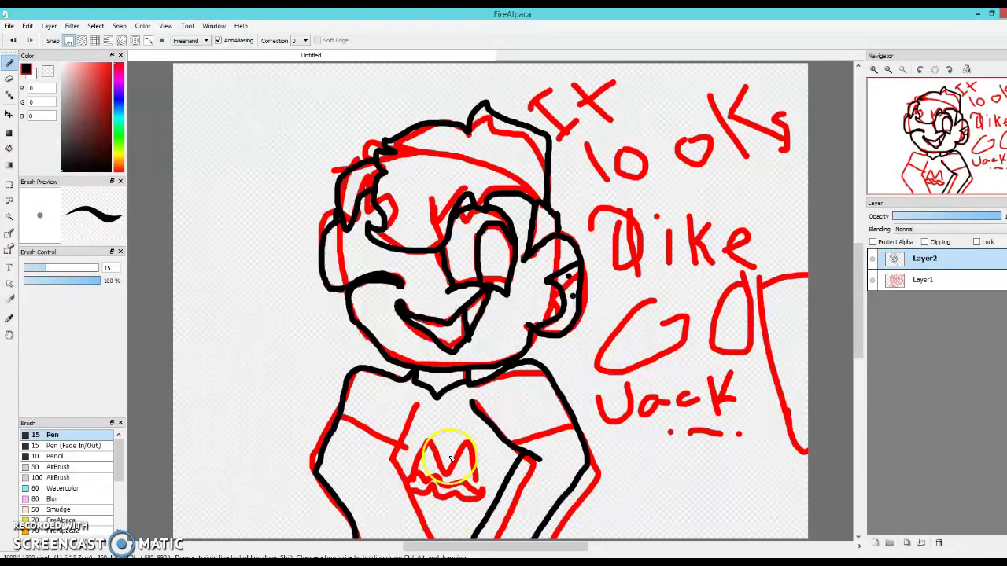
drag(412, 380, 447, 388)
drag(414, 407, 382, 472)
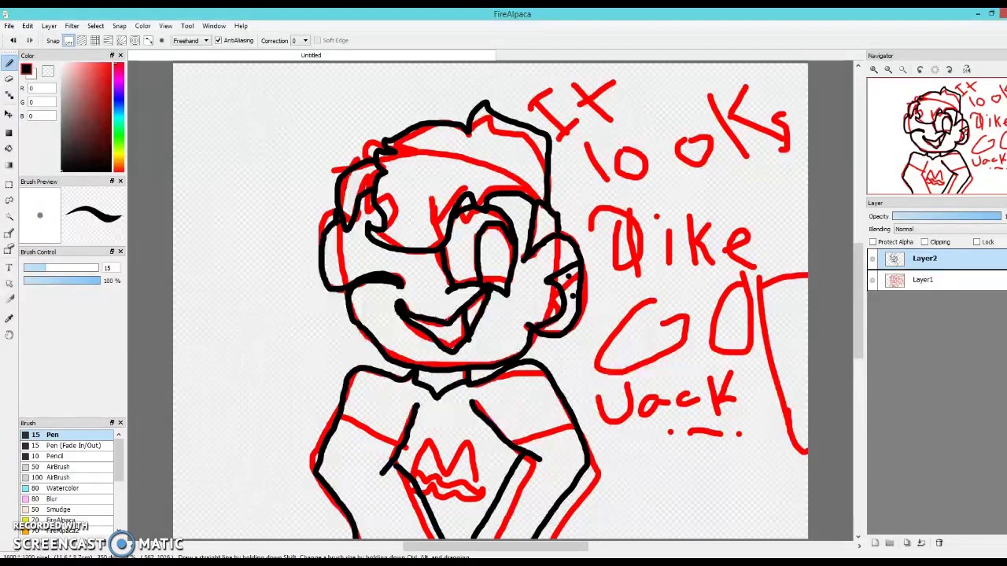
Step: Undo the black shoulder, arm and torso strokes, keeping the traced neck and collar
click(13, 41)
click(13, 41)
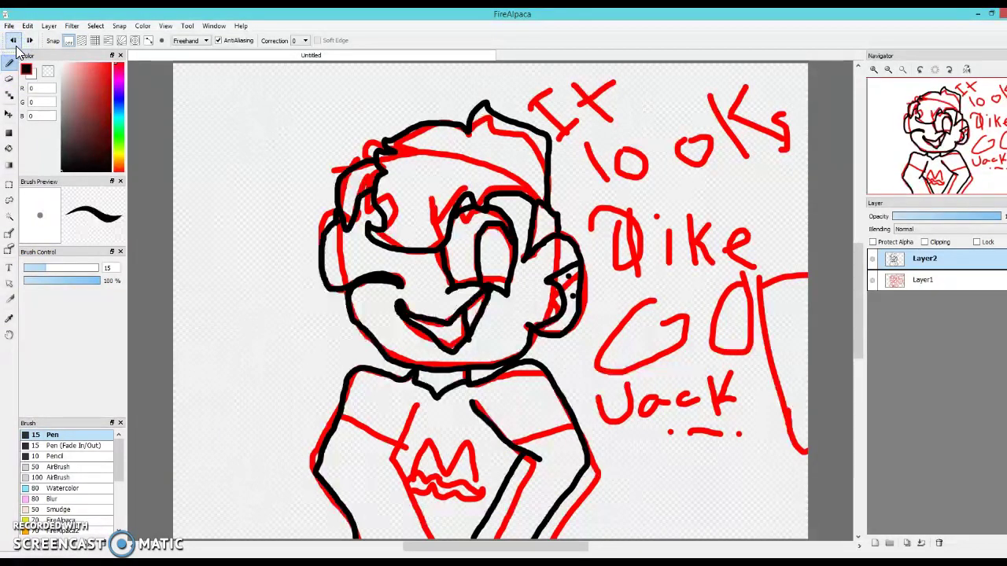
click(13, 41)
click(13, 41)
click(14, 41)
click(13, 41)
click(14, 40)
click(29, 40)
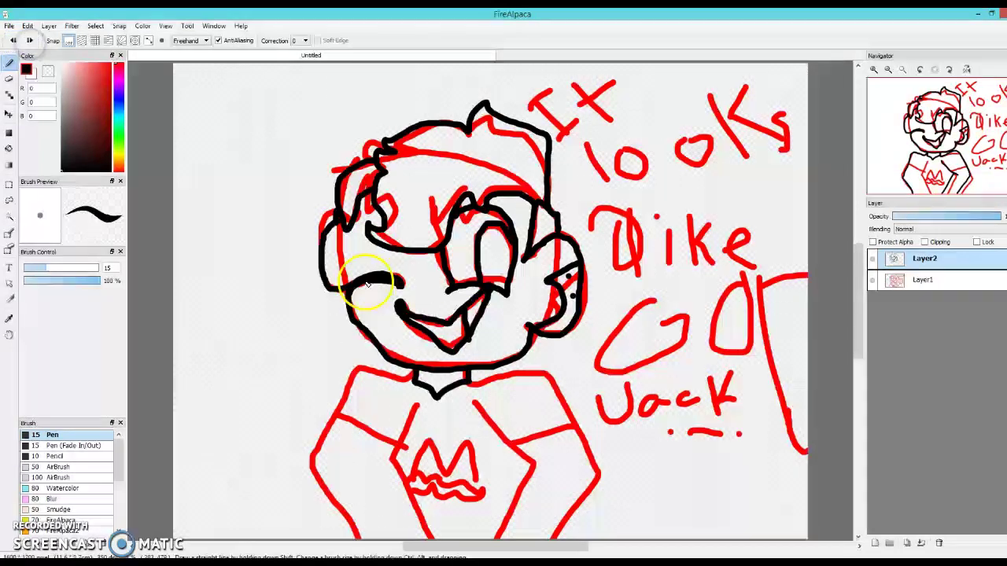
Step: Try broader black shoulders and arms outside the sketched body, and undo those strokes
mouse_move(505, 378)
mouse_down()
mouse_move(549, 378)
mouse_move(630, 468)
mouse_move(600, 538)
mouse_up()
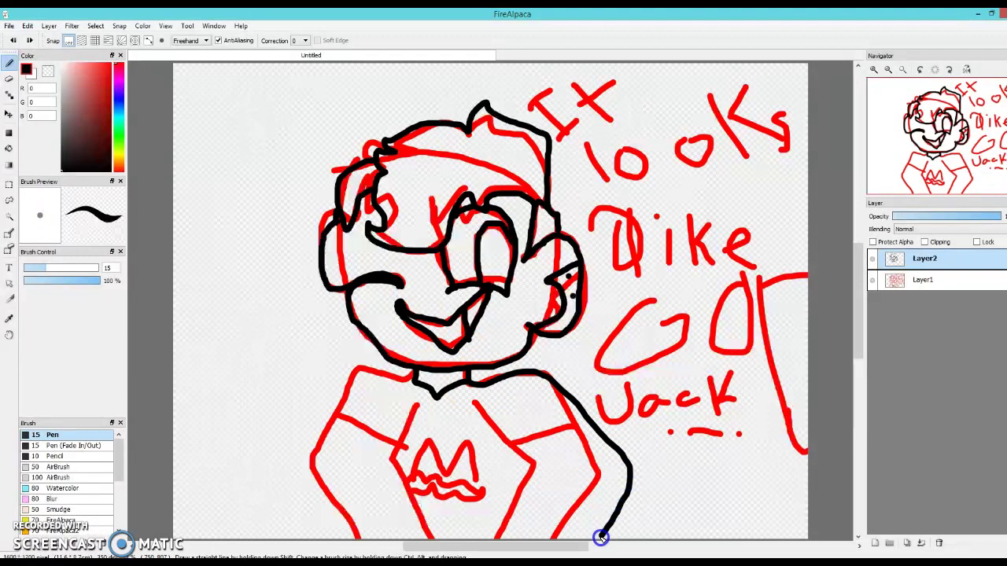
mouse_move(486, 408)
mouse_down()
mouse_move(515, 441)
mouse_move(564, 468)
mouse_move(525, 551)
mouse_up()
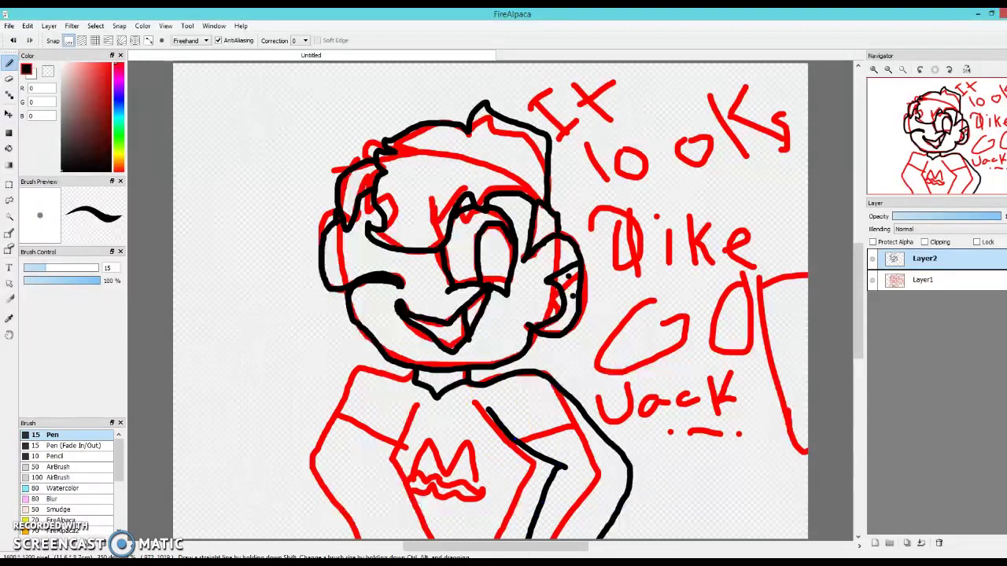
mouse_move(415, 384)
mouse_down()
mouse_move(319, 375)
mouse_move(301, 407)
mouse_move(290, 485)
mouse_move(318, 552)
mouse_up()
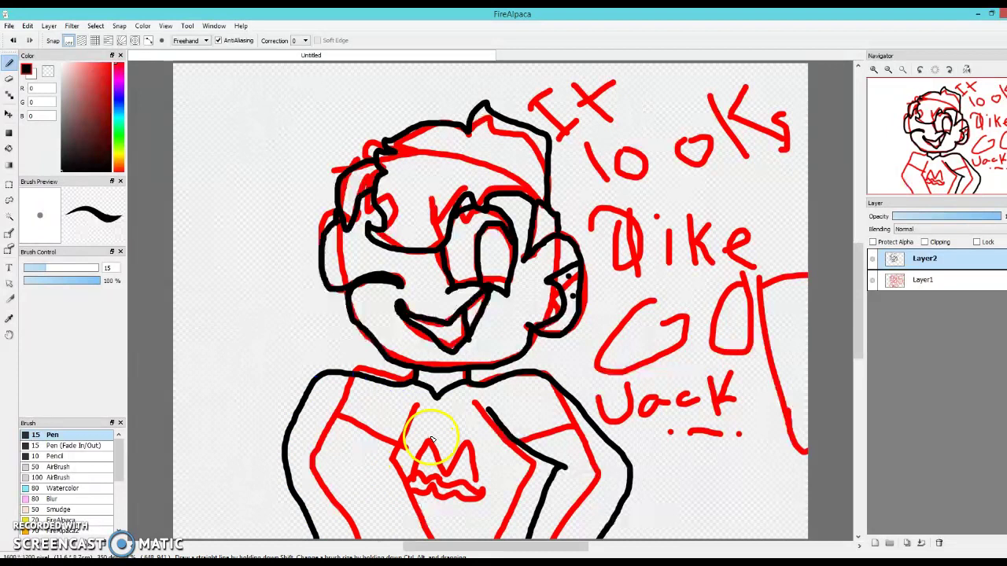
mouse_move(417, 405)
mouse_down()
mouse_move(366, 465)
mouse_move(386, 454)
mouse_move(407, 542)
mouse_up()
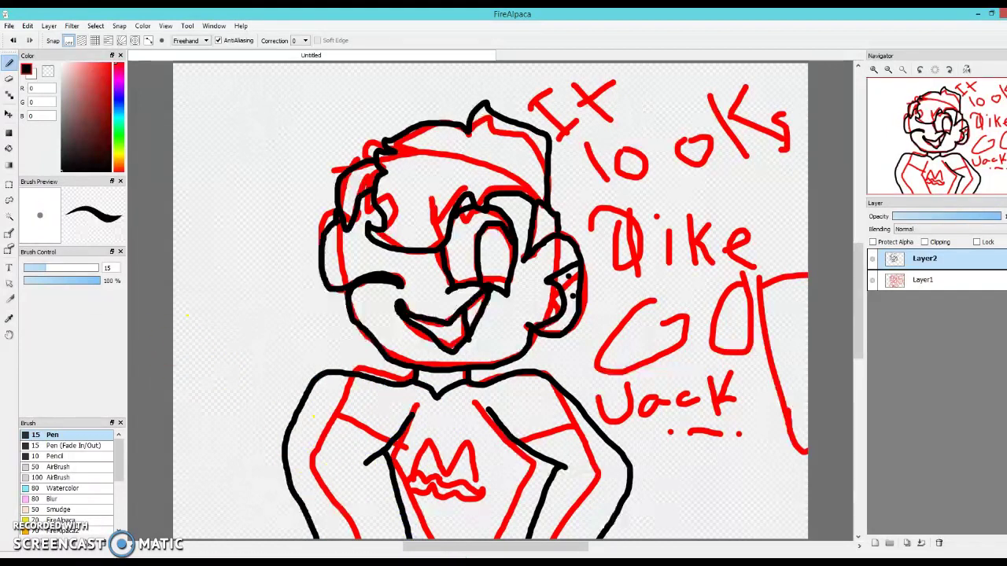
click(13, 40)
click(13, 41)
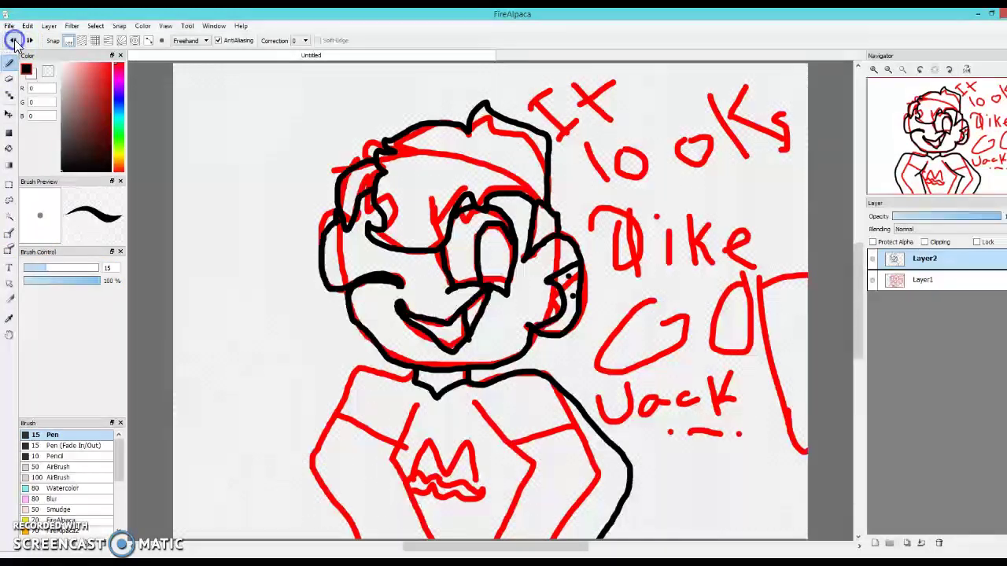
click(12, 41)
Step: Trace the shoulders, bent arms and inner torso lines in black, keeping close to the red sketch
drag(472, 383, 469, 388)
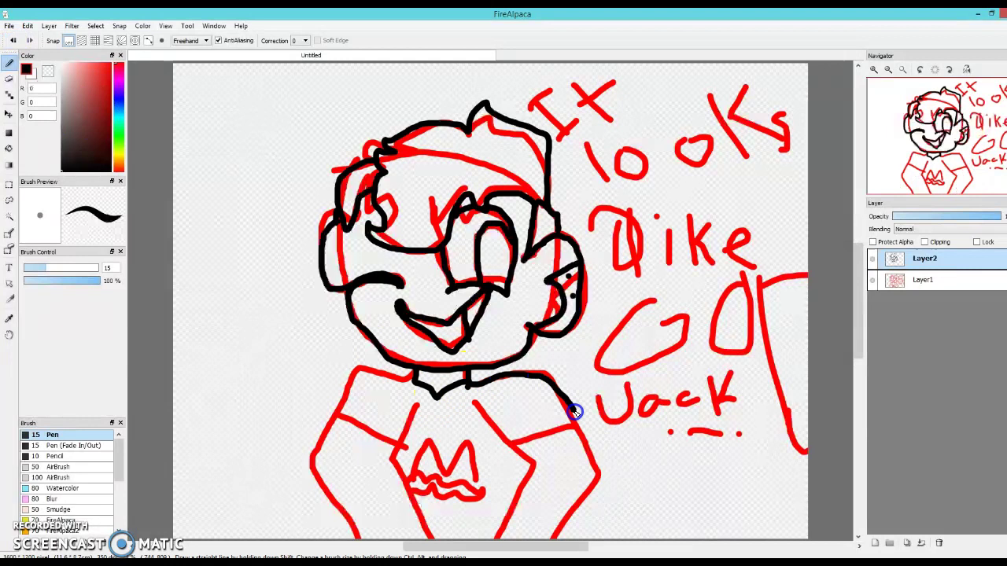
drag(595, 456, 534, 551)
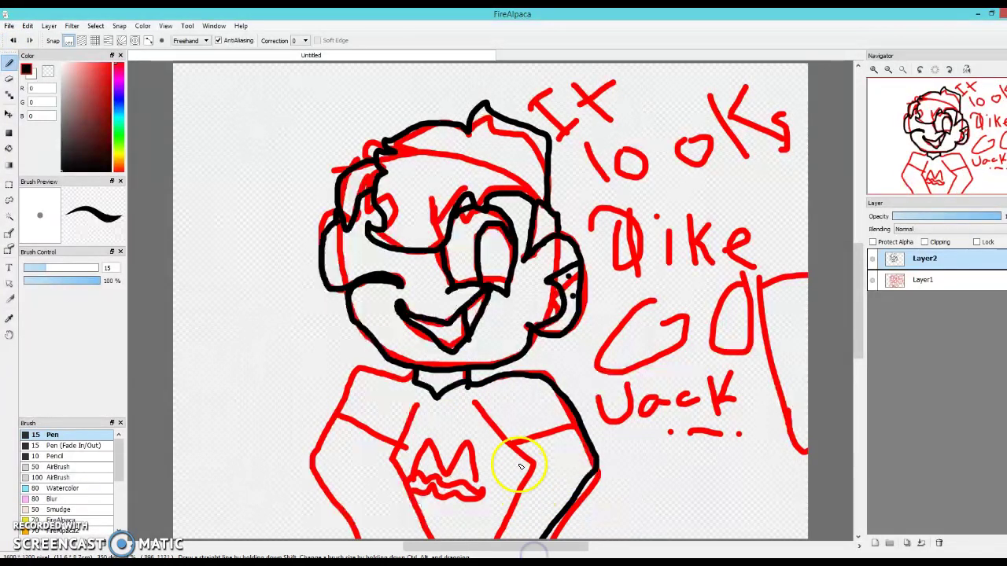
mouse_move(474, 403)
mouse_down()
mouse_move(517, 457)
mouse_move(527, 481)
mouse_up()
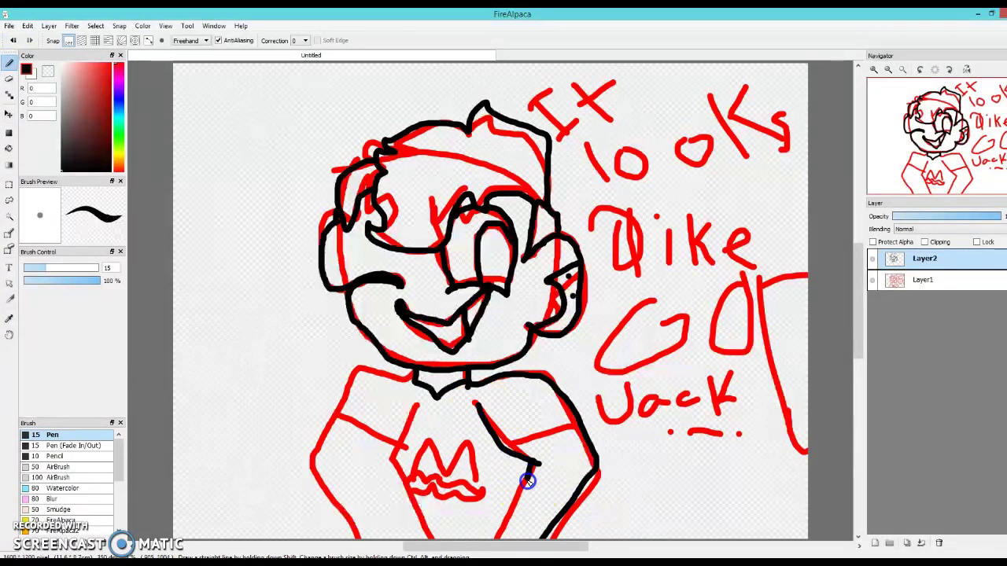
drag(500, 545, 497, 551)
drag(416, 376, 405, 383)
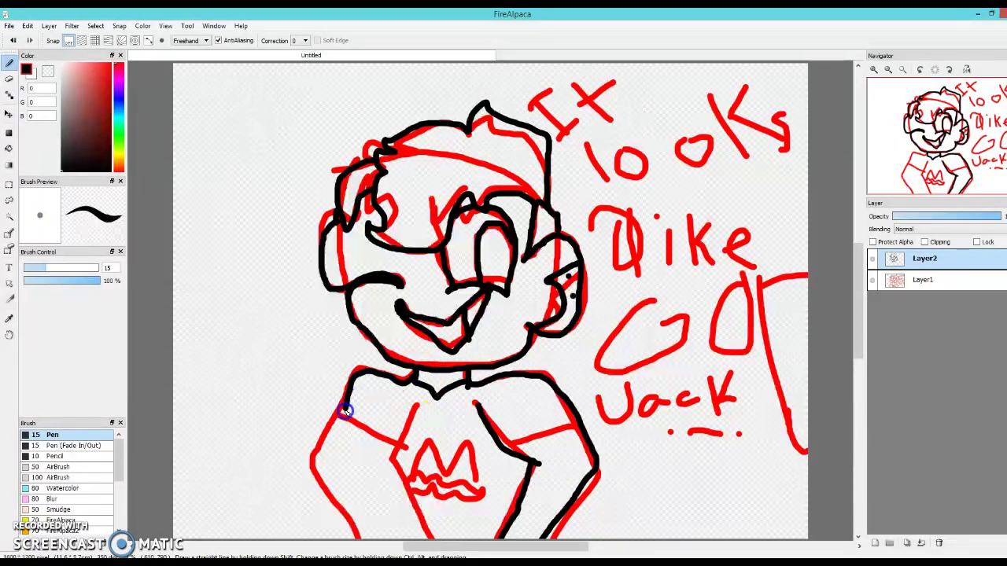
drag(323, 470, 355, 530)
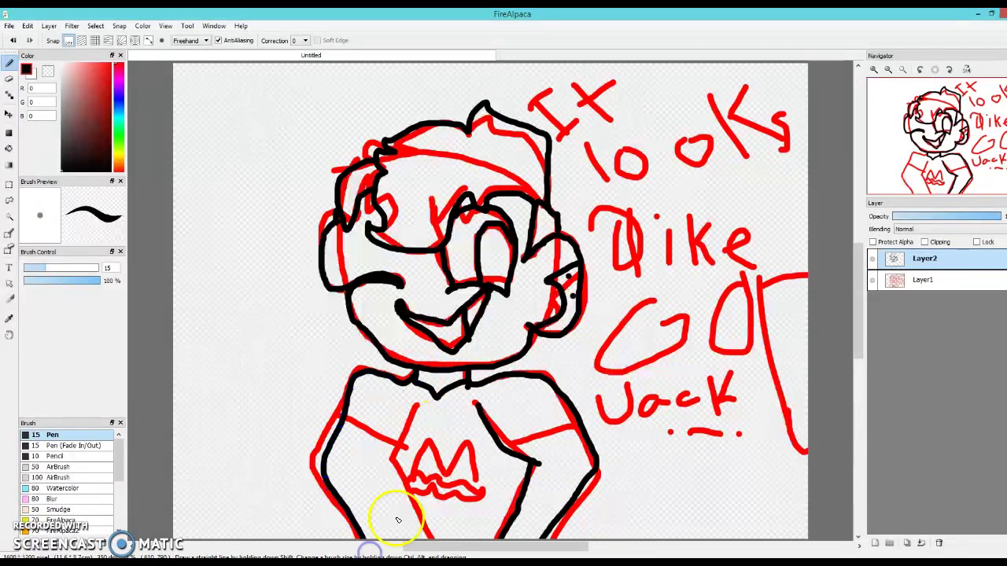
drag(417, 405, 378, 471)
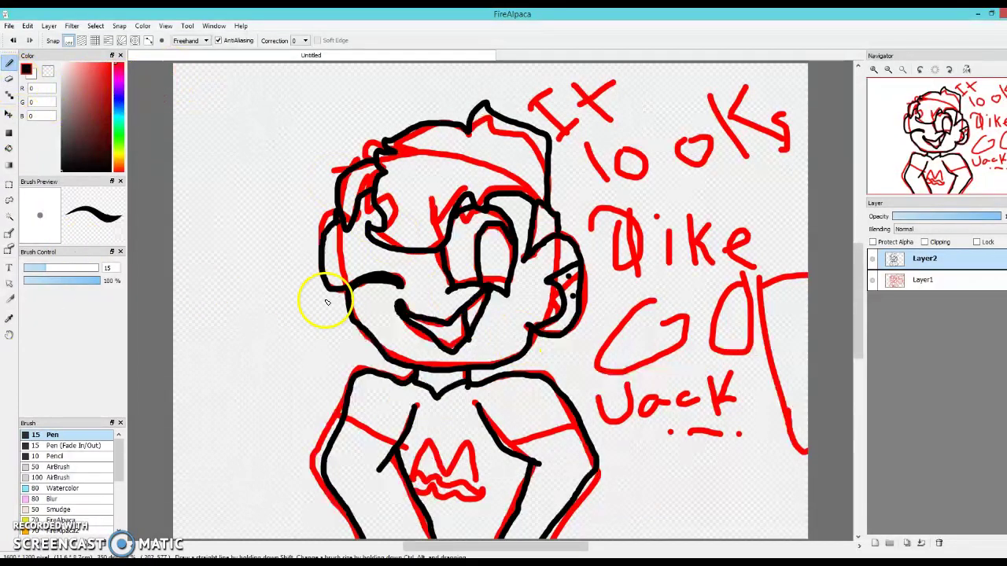
Step: Trace both sleeve hems in black and hide the red sketch on Layer1
drag(347, 422, 406, 452)
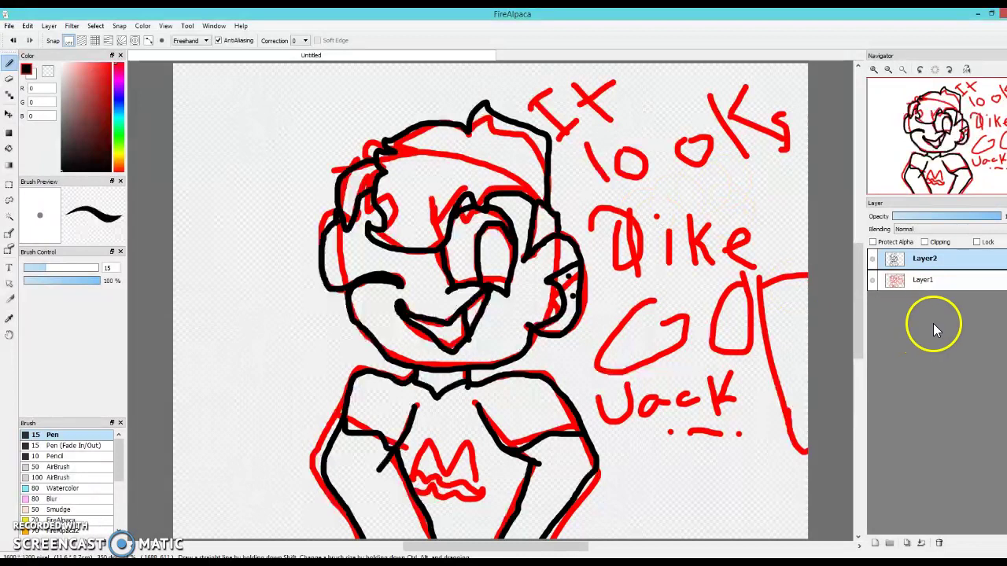
click(871, 283)
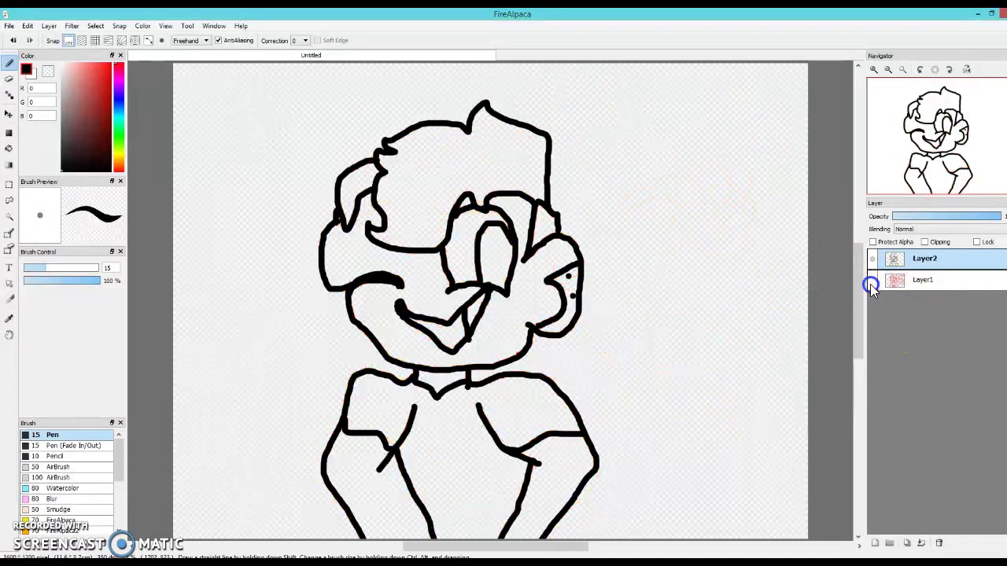
Step: Handwrite the large letters "O GOD" in black beside the character
mouse_move(585, 346)
mouse_down()
mouse_move(575, 390)
mouse_move(597, 359)
mouse_up()
mouse_move(669, 314)
mouse_down()
mouse_move(634, 382)
mouse_move(674, 354)
mouse_up()
drag(754, 321, 765, 356)
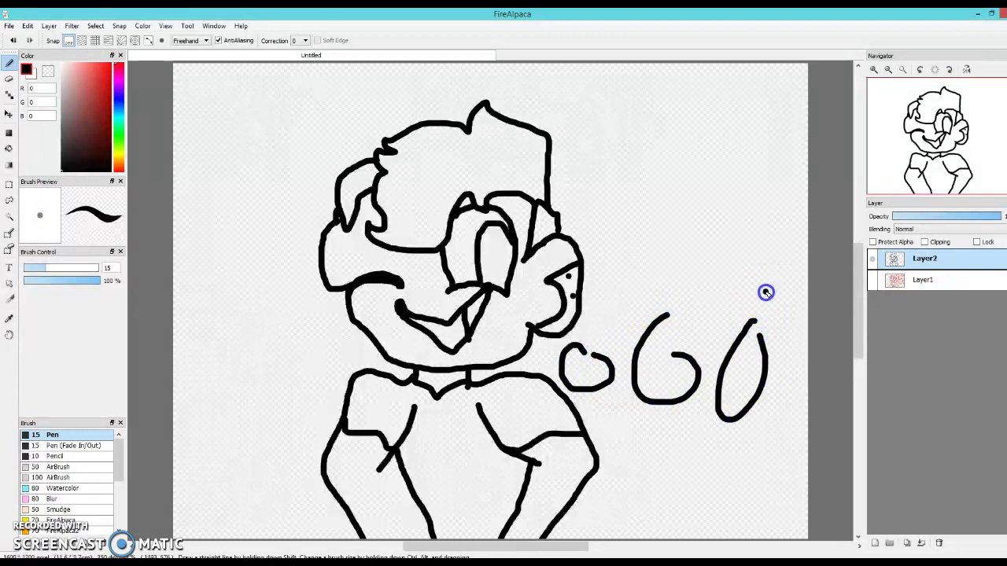
drag(765, 293, 786, 393)
mouse_move(818, 289)
mouse_down()
mouse_move(776, 289)
mouse_move(748, 300)
mouse_up()
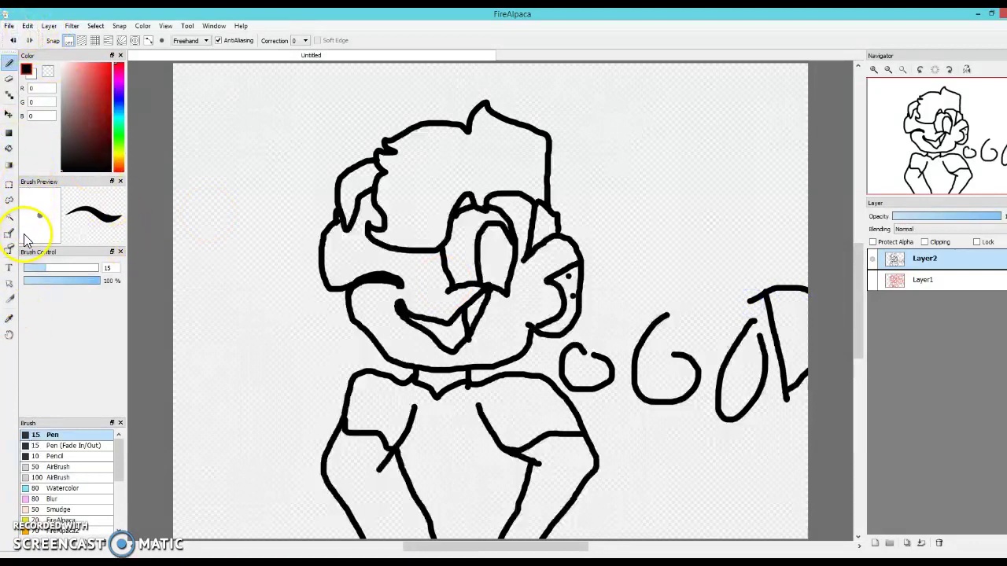
Step: Erase the ear and cheek outline beside the winking eye, and wipe out the lettering with the eraser enlarged to 144
click(10, 79)
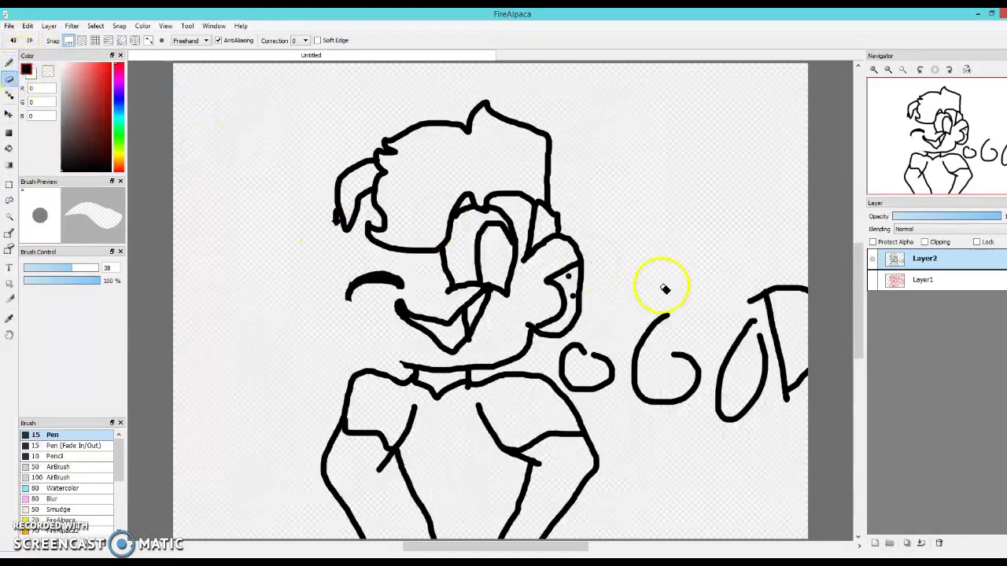
click(93, 268)
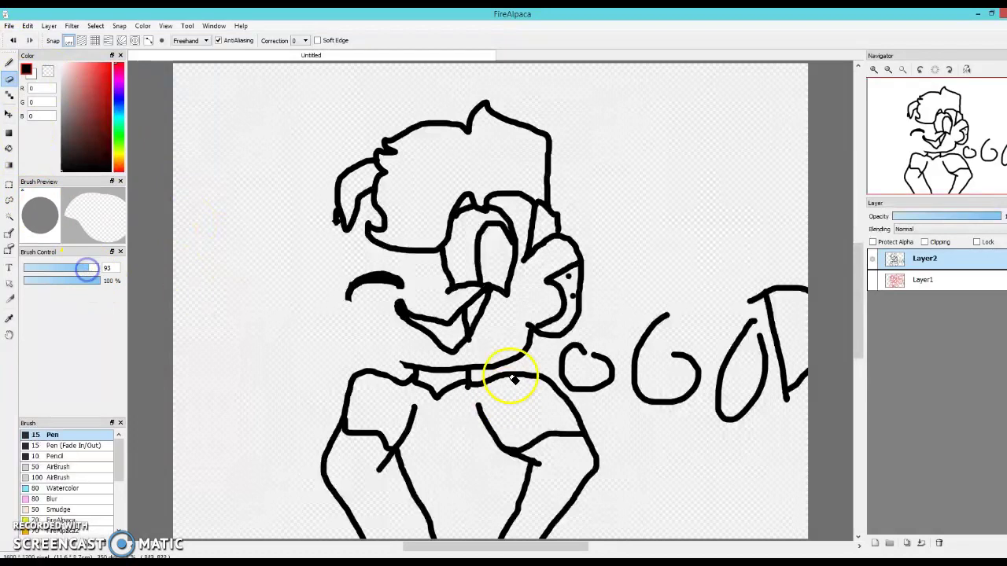
drag(624, 351, 619, 378)
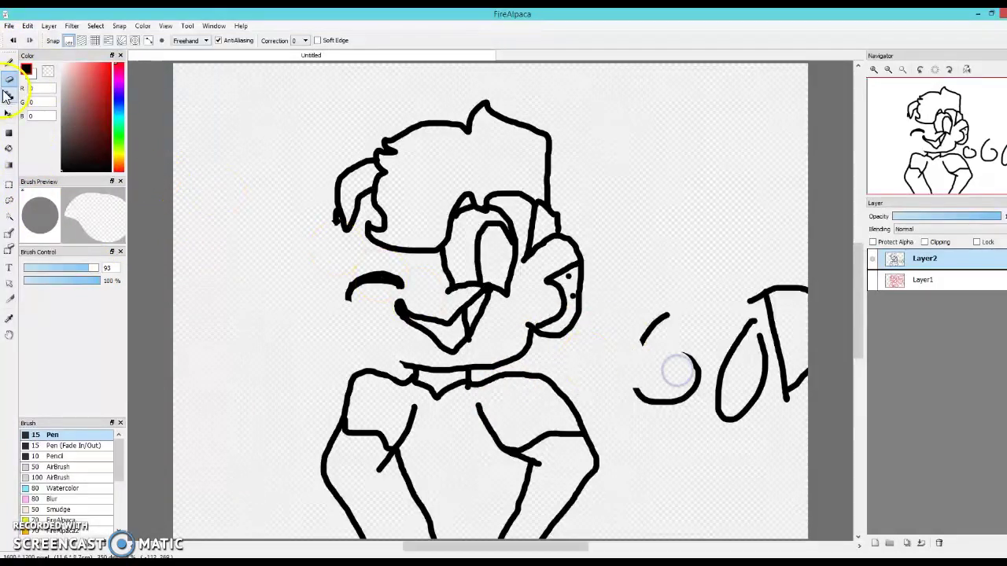
click(97, 268)
mouse_move(700, 379)
mouse_down()
mouse_move(715, 404)
mouse_move(652, 402)
mouse_move(655, 322)
mouse_move(730, 492)
mouse_move(744, 341)
mouse_up()
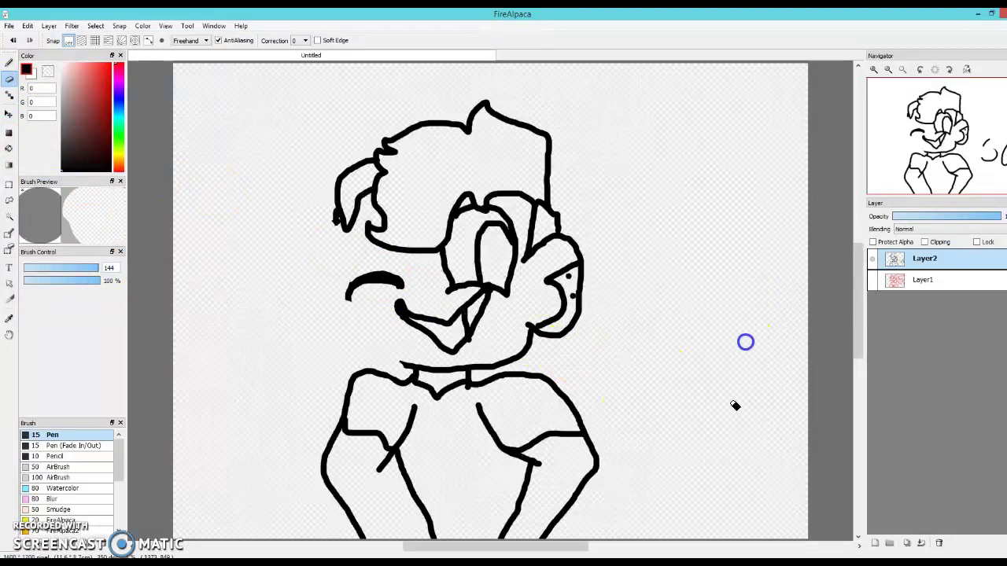
Step: Redraw the cheek and jaw outline and a narrower ear beside the winking eye with the black pen
click(8, 67)
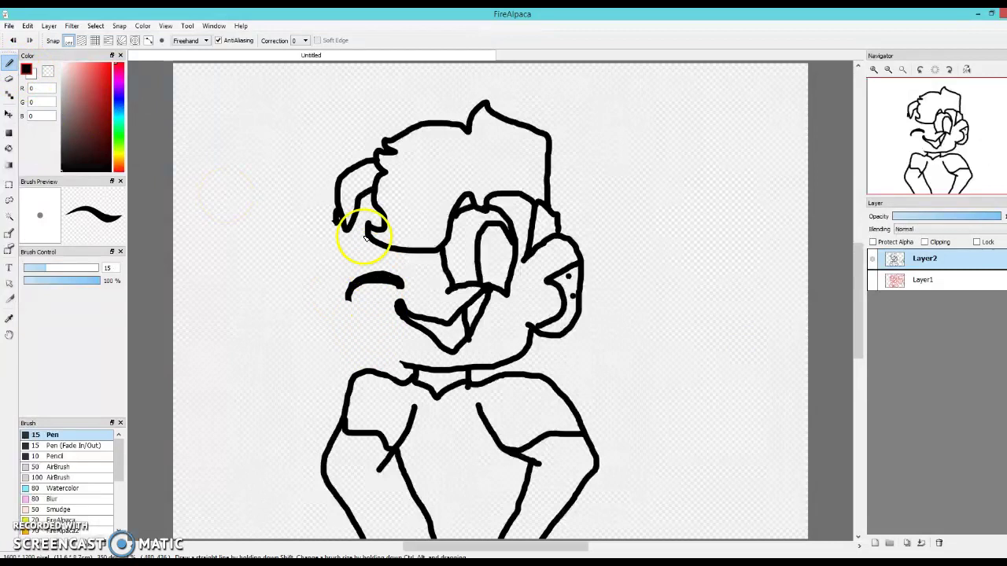
drag(341, 225, 352, 254)
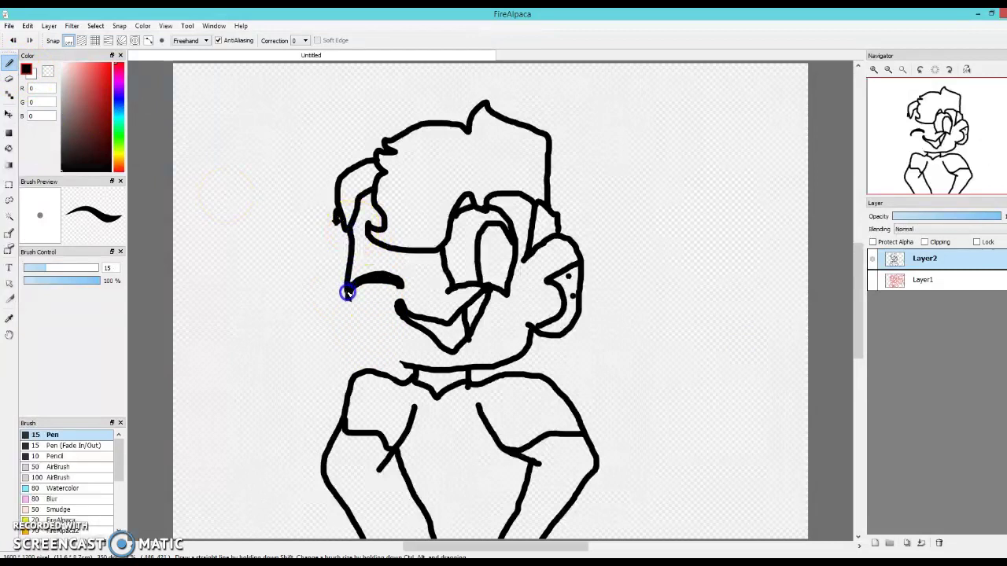
key(ctrl+z)
drag(385, 334, 336, 309)
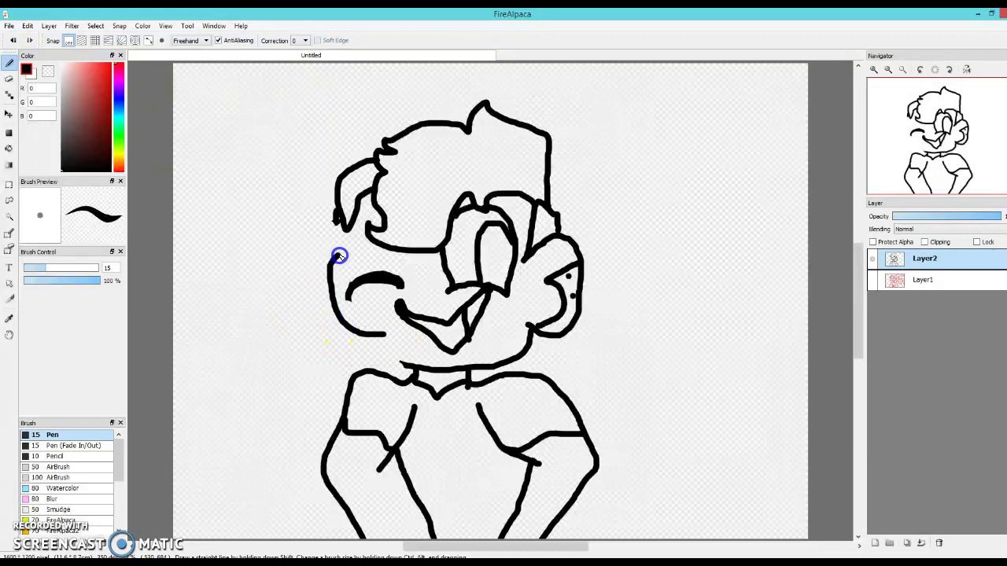
key(ctrl+z)
drag(409, 370, 395, 363)
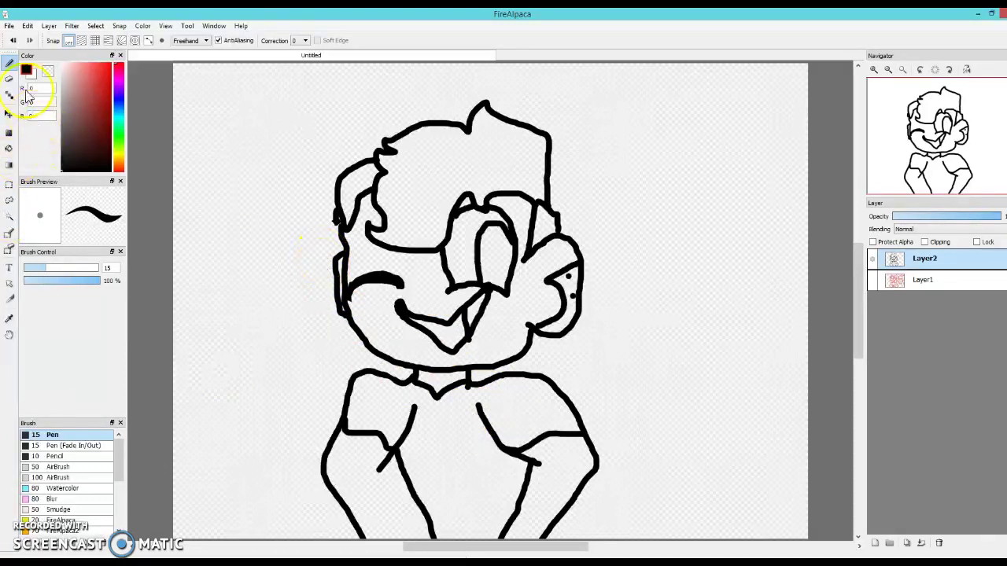
Step: Close the gaps in the hair outline above the open eye with red pen strokes and fill the hair with red
click(109, 65)
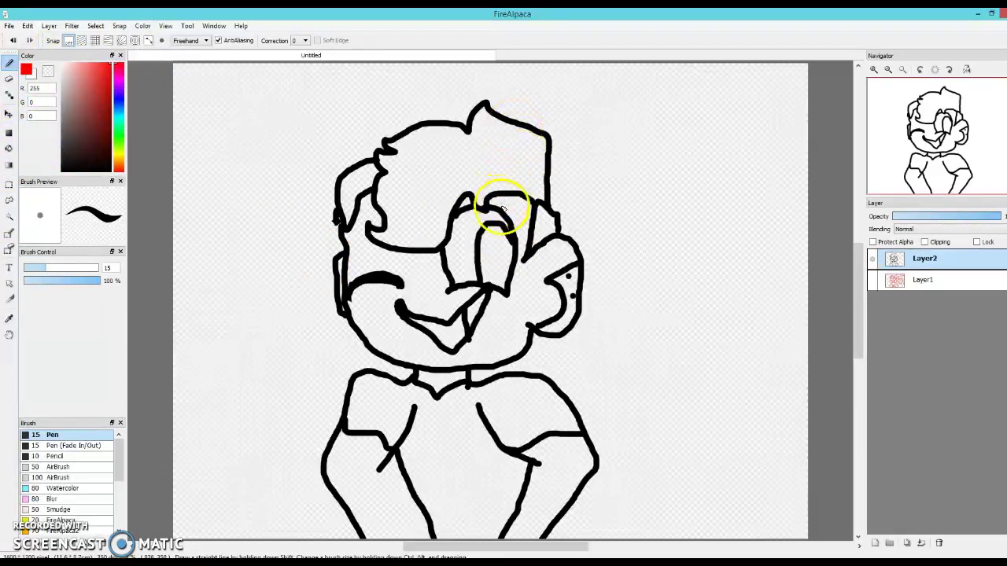
click(476, 195)
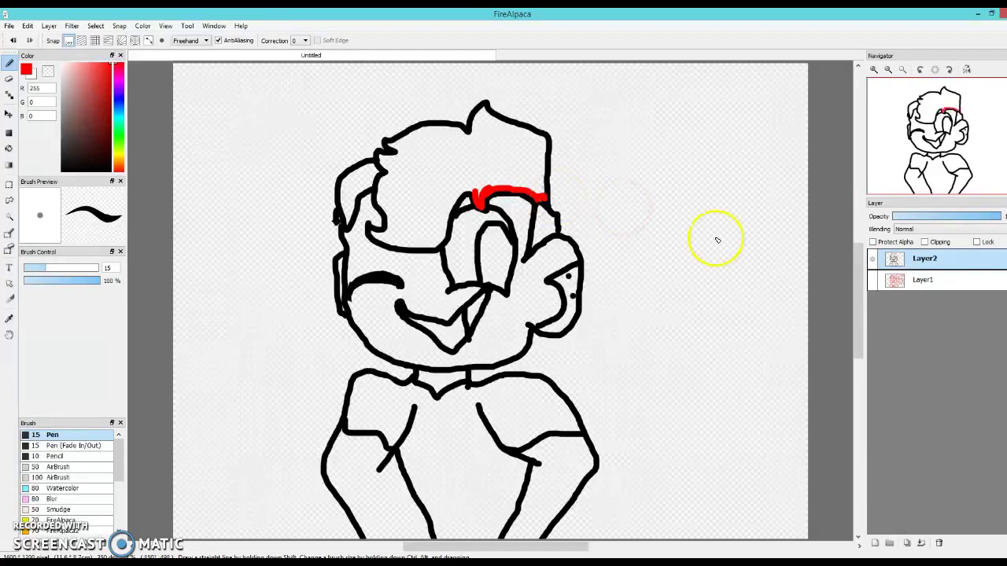
click(875, 70)
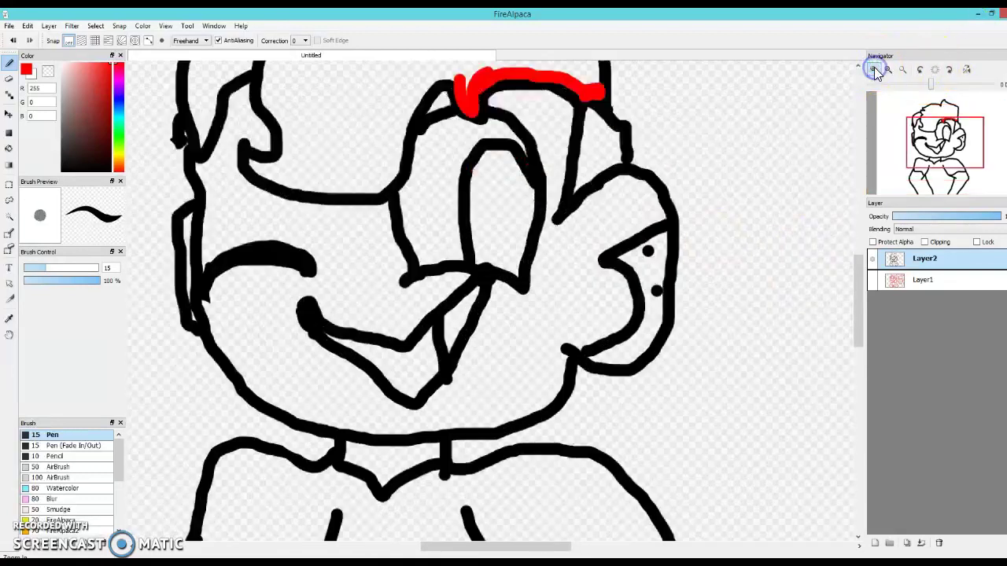
click(902, 69)
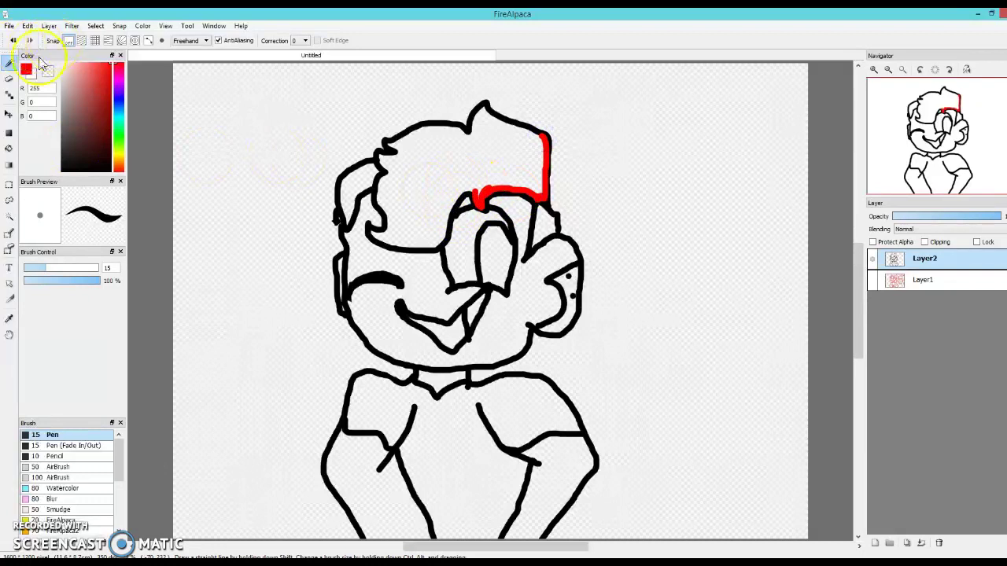
click(9, 148)
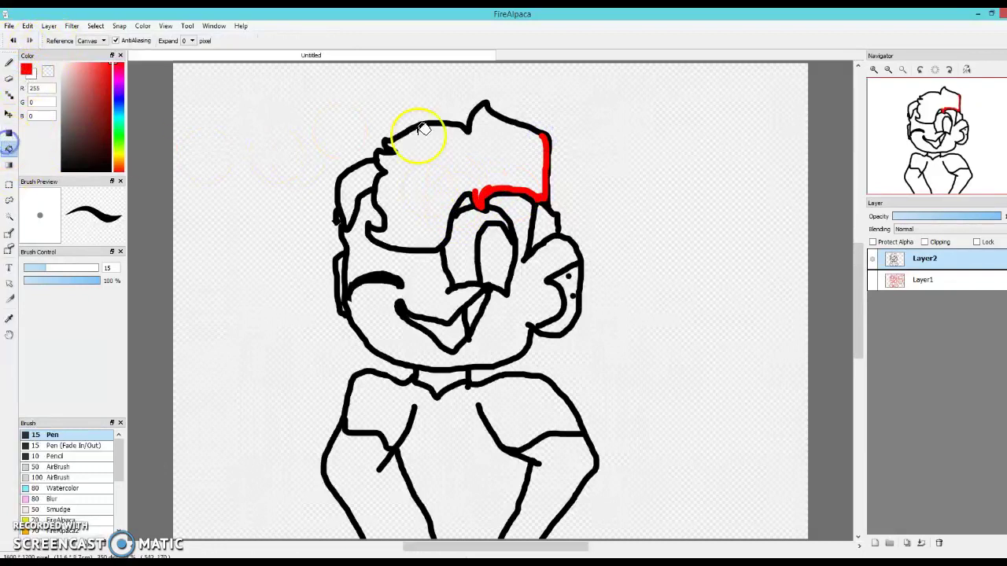
click(443, 153)
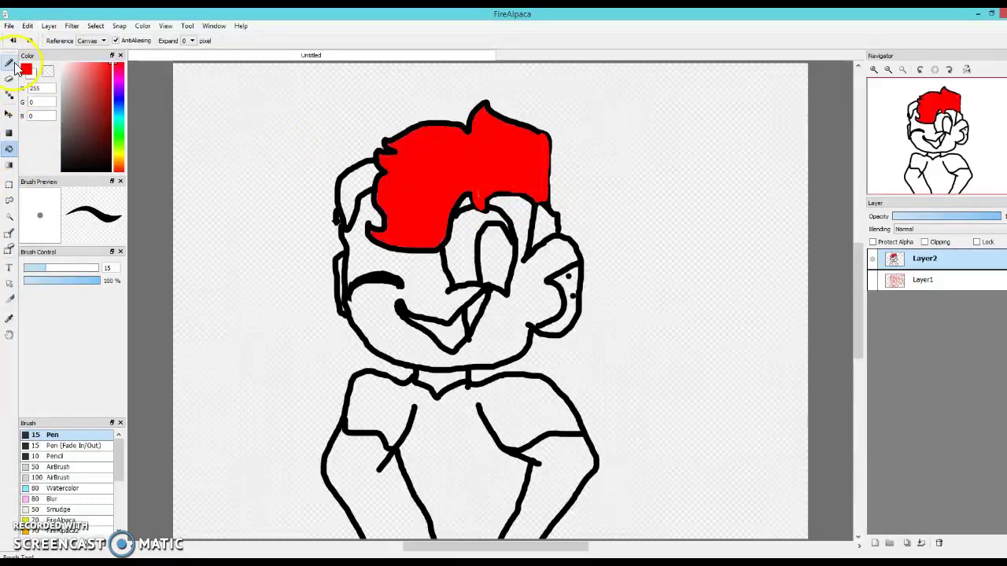
Step: Retrace the hair's edge in black over the red strokes and touch up the notch above the open eye in red
click(88, 158)
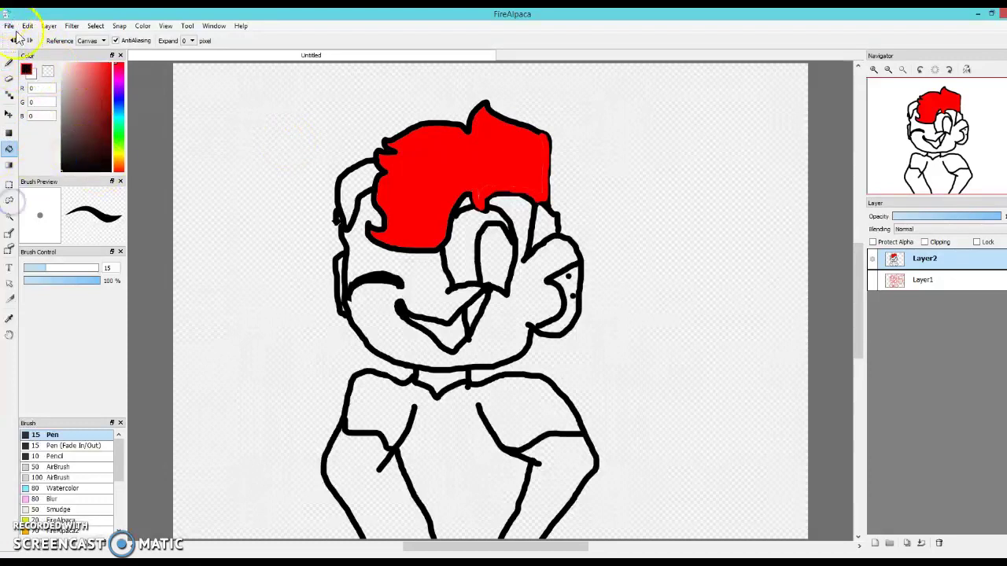
click(9, 63)
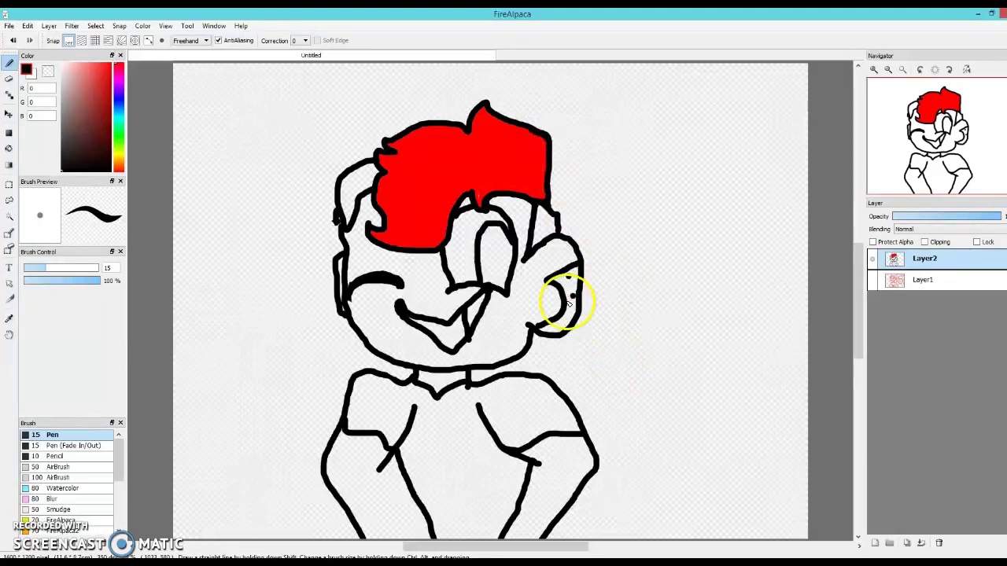
drag(85, 128, 192, 41)
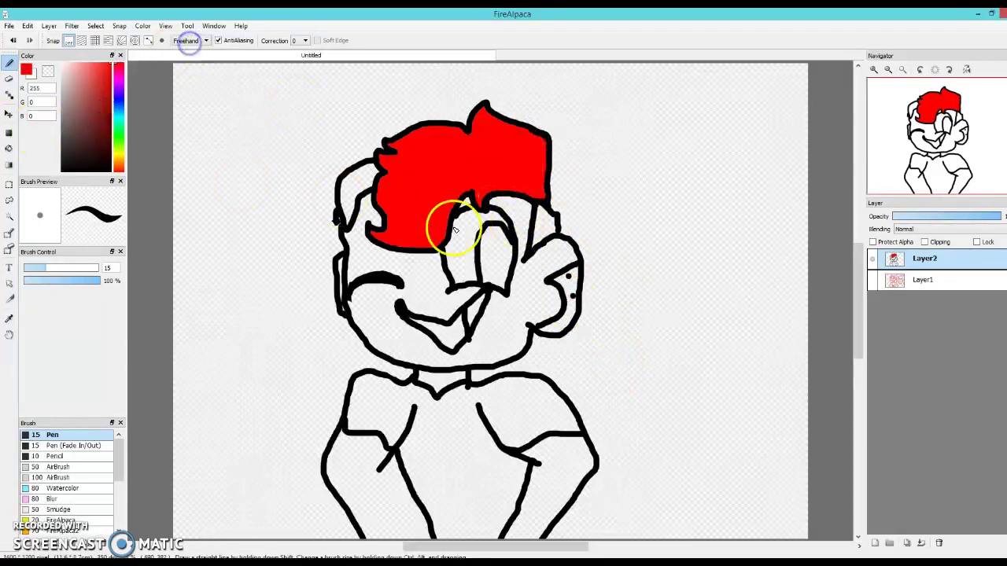
drag(481, 207, 492, 181)
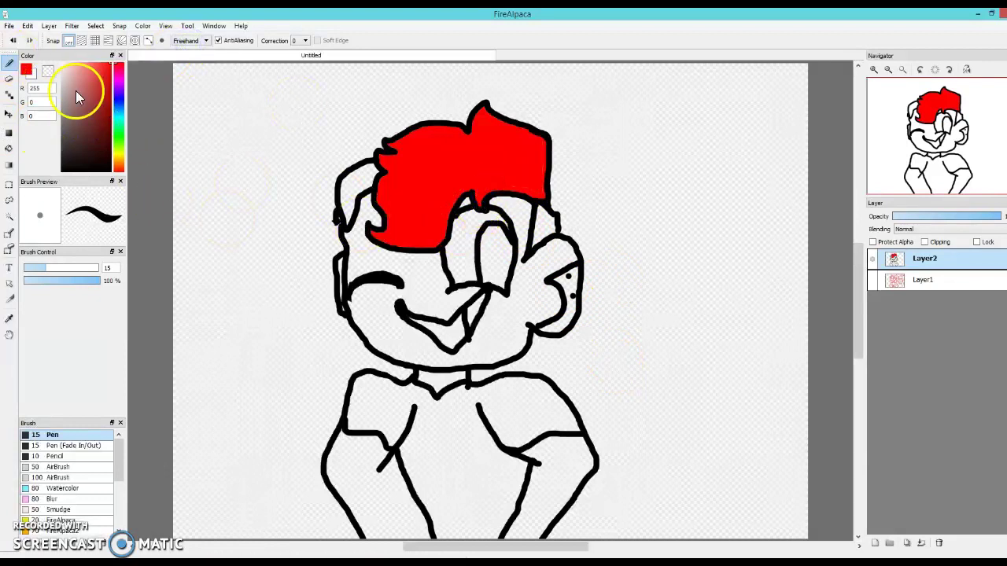
Step: Fill the hair patches on both sides of the head with a grey-brown of R 125, G 113, B 99
click(84, 102)
drag(118, 135, 117, 165)
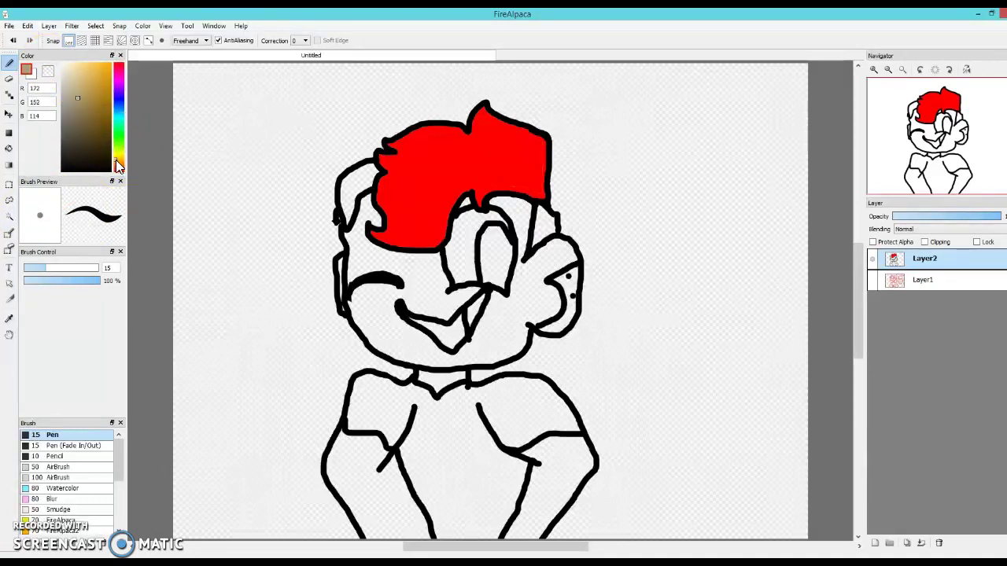
mouse_move(88, 125)
mouse_down()
mouse_move(82, 110)
mouse_move(71, 118)
mouse_up()
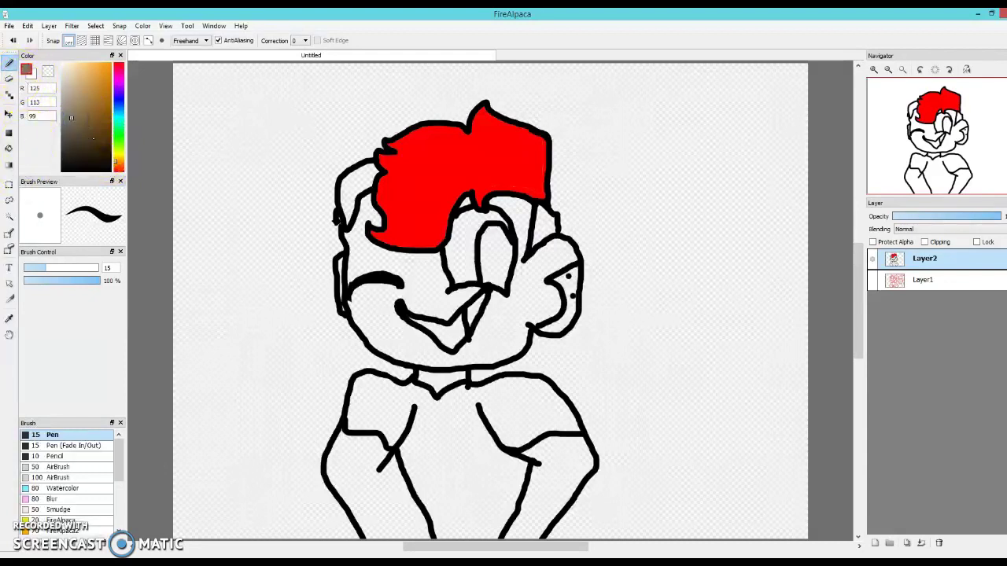
click(9, 148)
click(354, 185)
click(544, 225)
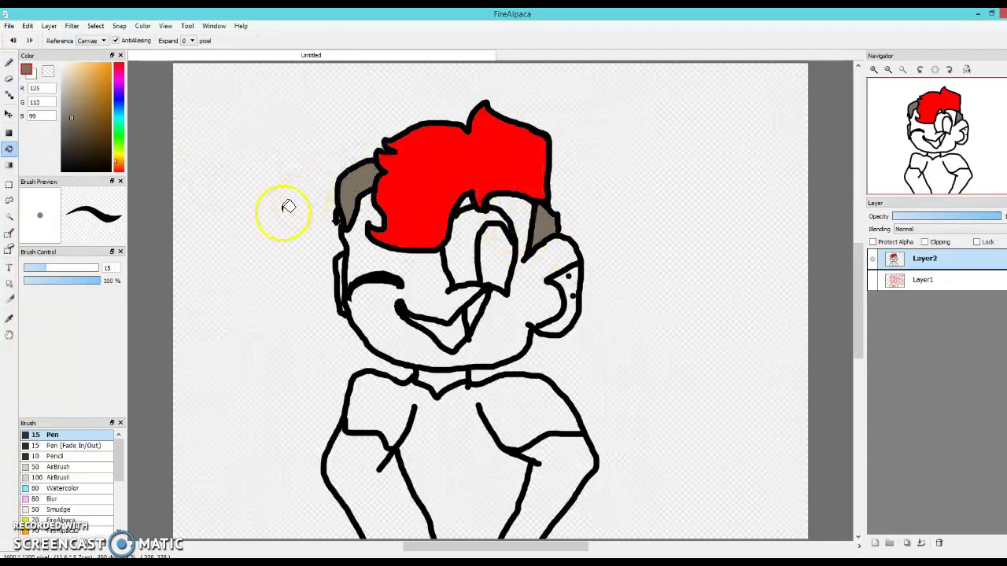
Step: Fill the face, the large ear, the neck and both arms with a tan skin colour of R 207, G 172, B 124
drag(92, 118, 78, 82)
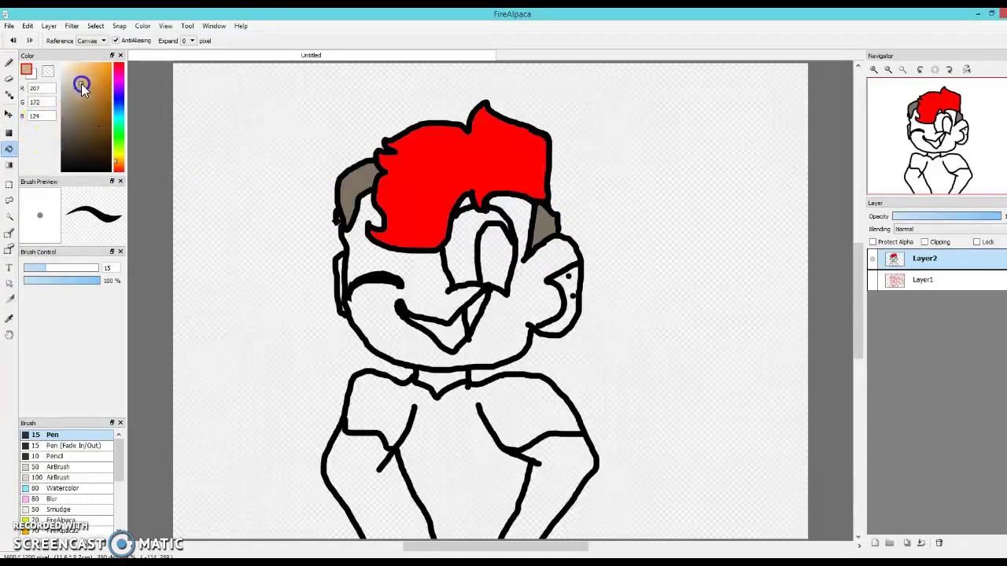
click(431, 270)
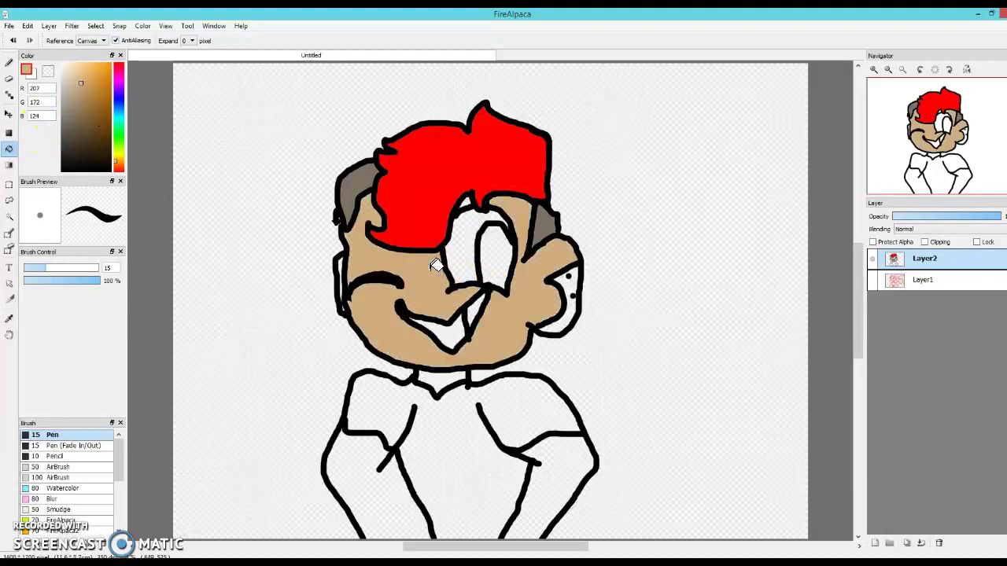
click(515, 331)
click(562, 326)
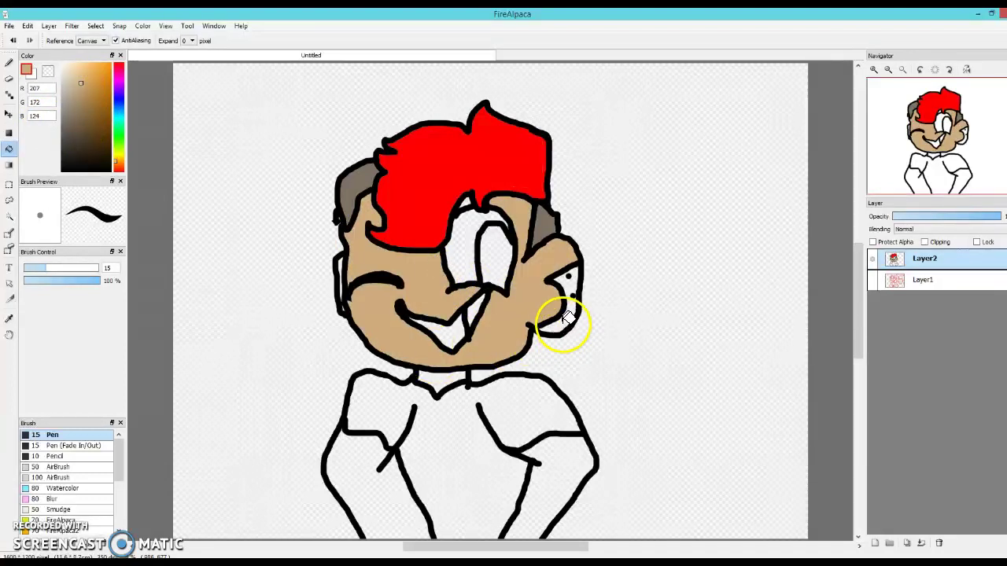
click(499, 333)
click(438, 331)
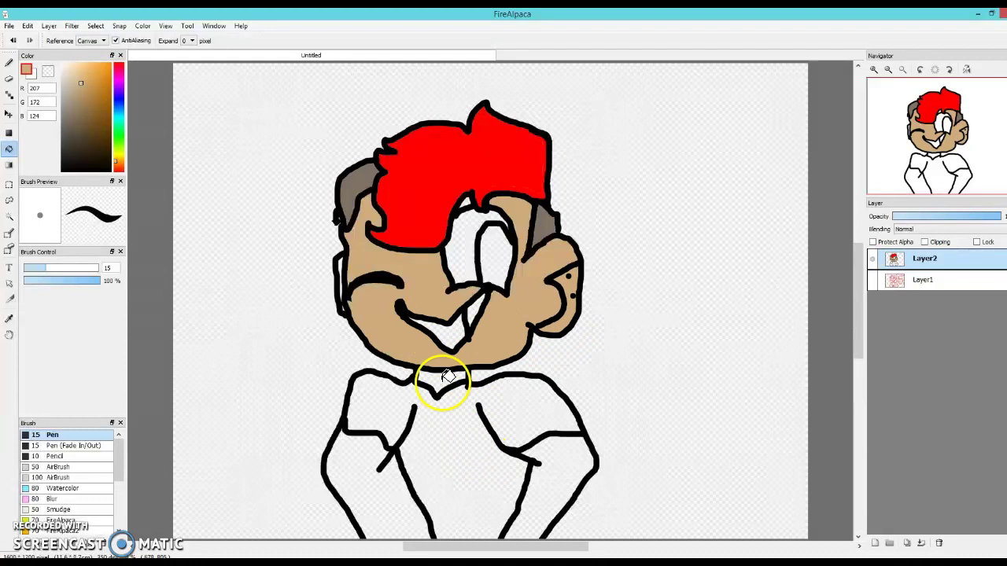
click(358, 475)
click(556, 478)
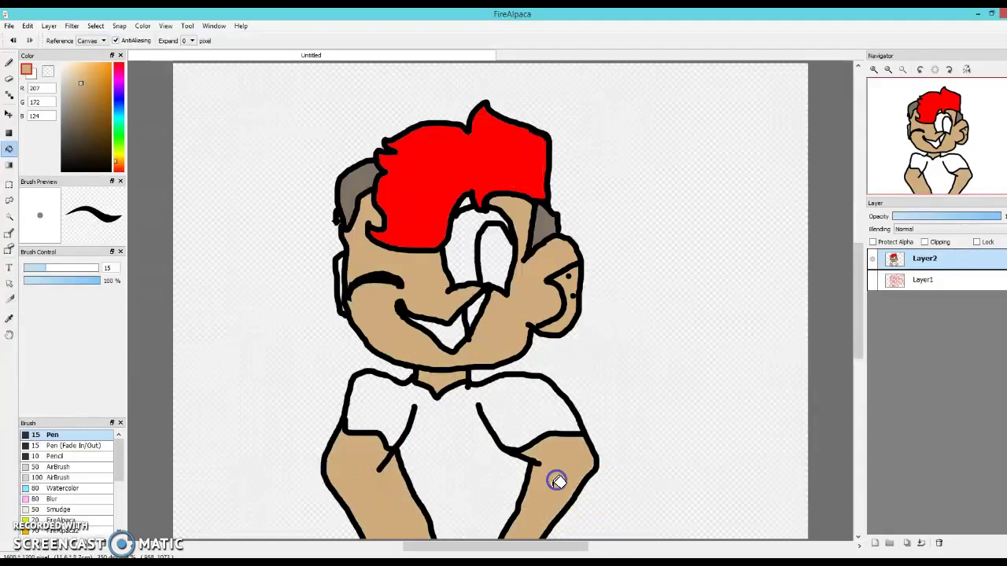
Step: Fill the shirt with black
click(88, 139)
drag(88, 139, 28, 202)
click(445, 430)
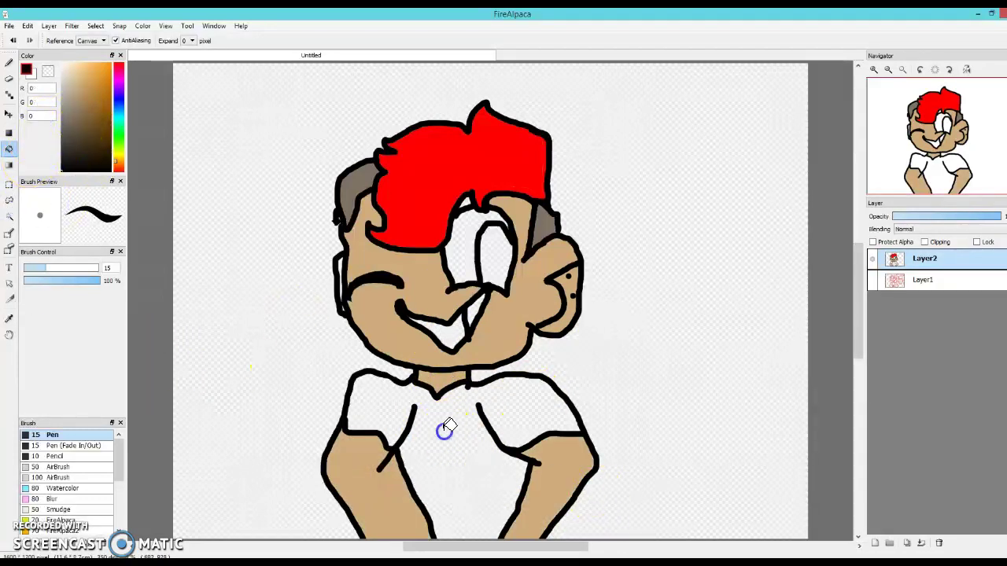
Step: Trace the two curved sleeve seams on the shirt with the pen in white
click(69, 68)
click(8, 61)
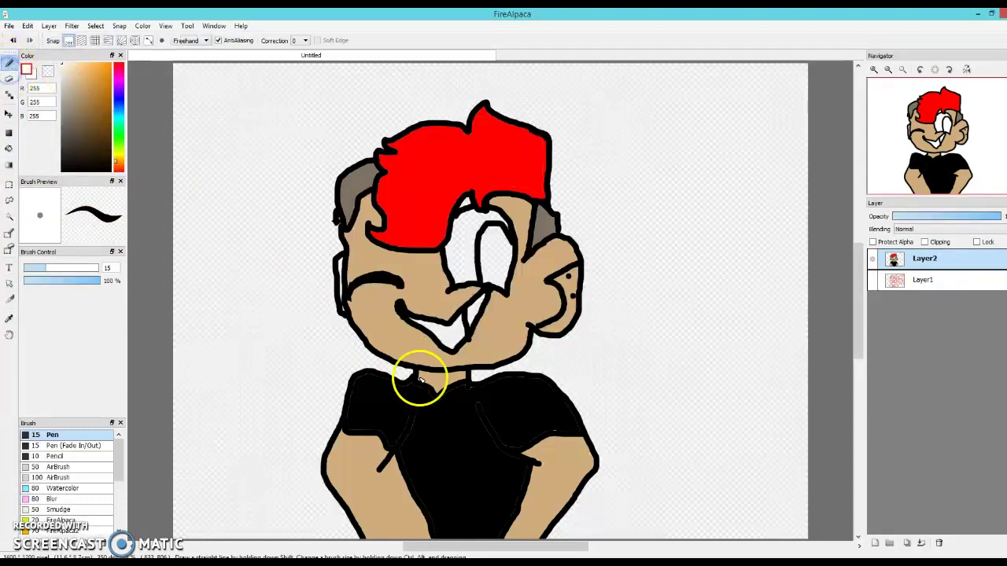
click(414, 405)
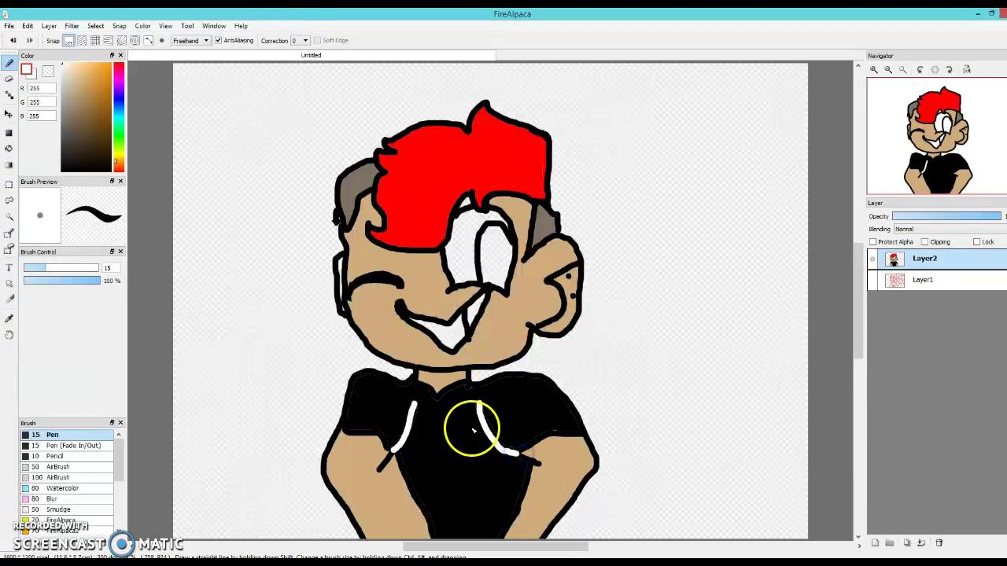
Step: Paint over the thin unfilled gaps along the shirt's outlines in black with the pen enlarged to 27
click(103, 169)
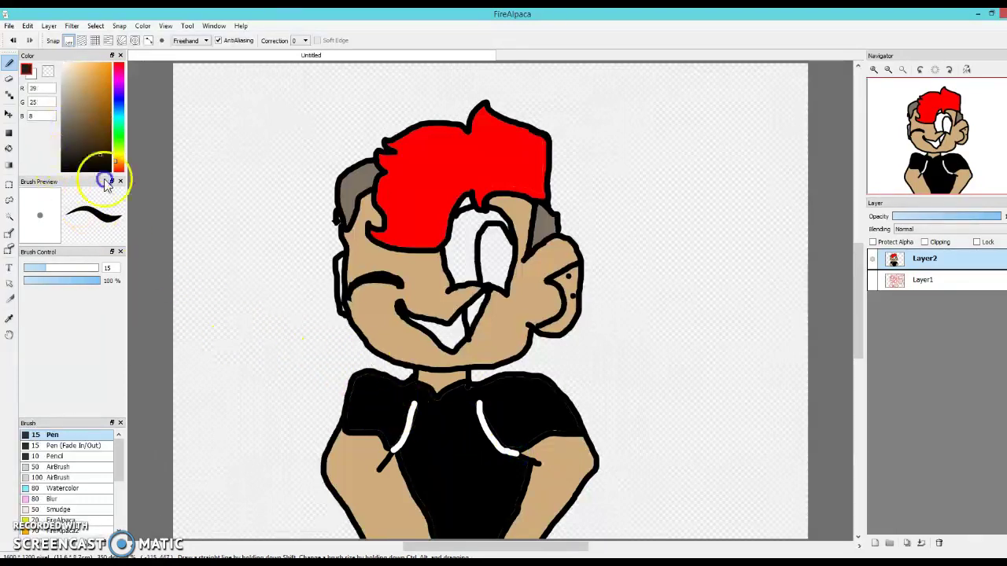
click(63, 267)
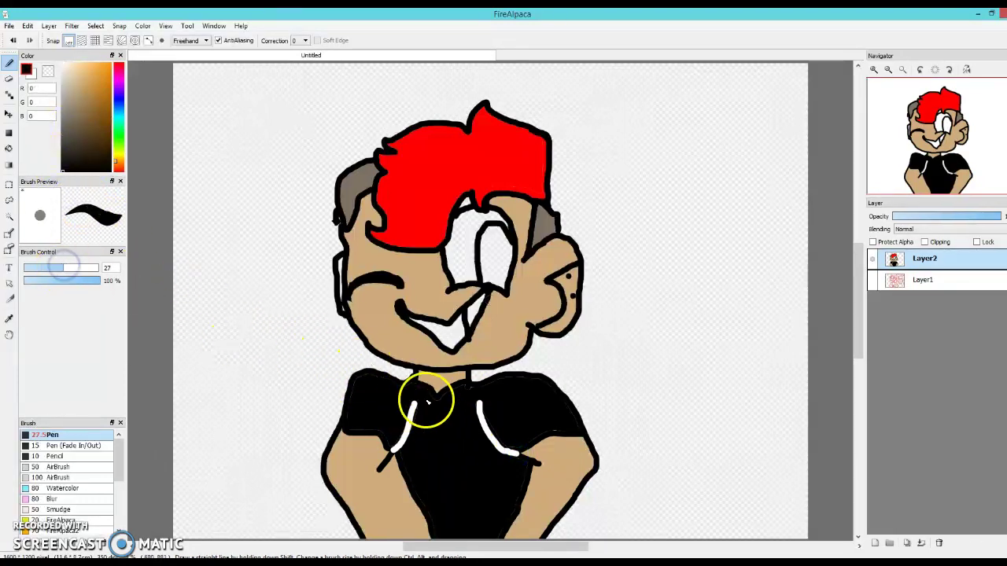
click(409, 386)
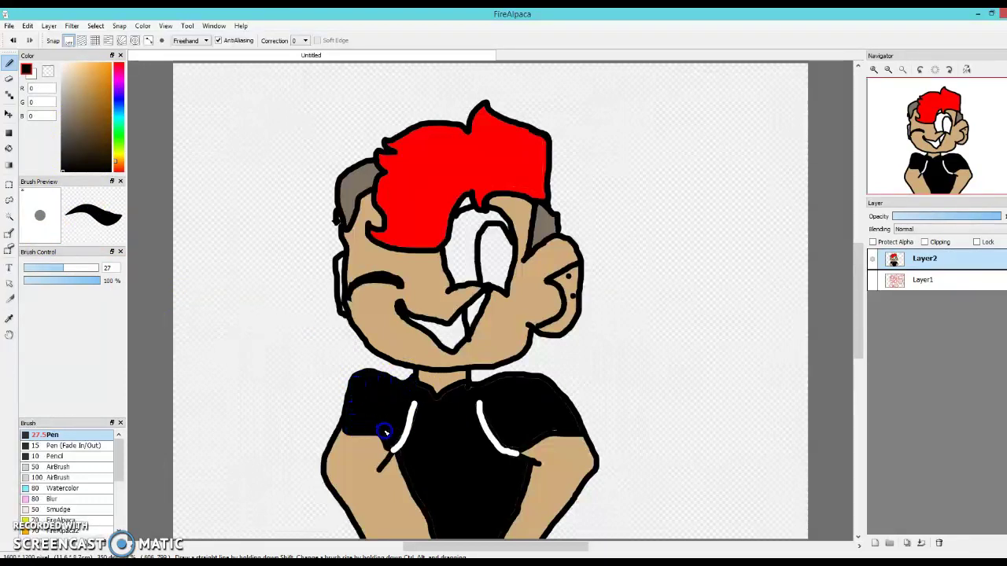
Step: Draw a white M-shaped zigzag on the shirt's chest and a wavy line beneath it in pink, R 241, G 168, B 237
click(441, 406)
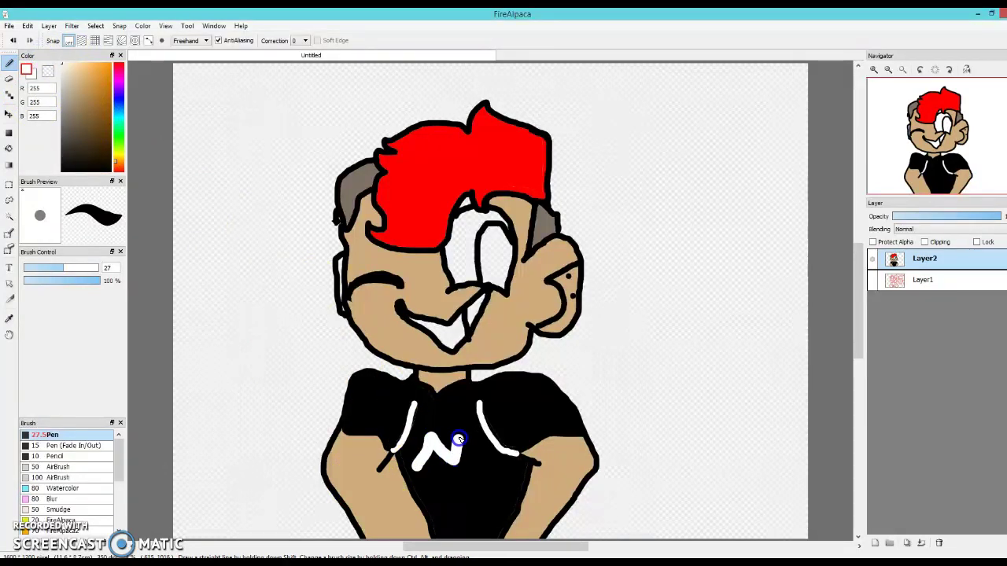
click(40, 118)
mouse_move(113, 118)
mouse_down()
mouse_move(118, 85)
mouse_move(77, 80)
mouse_move(76, 68)
mouse_up()
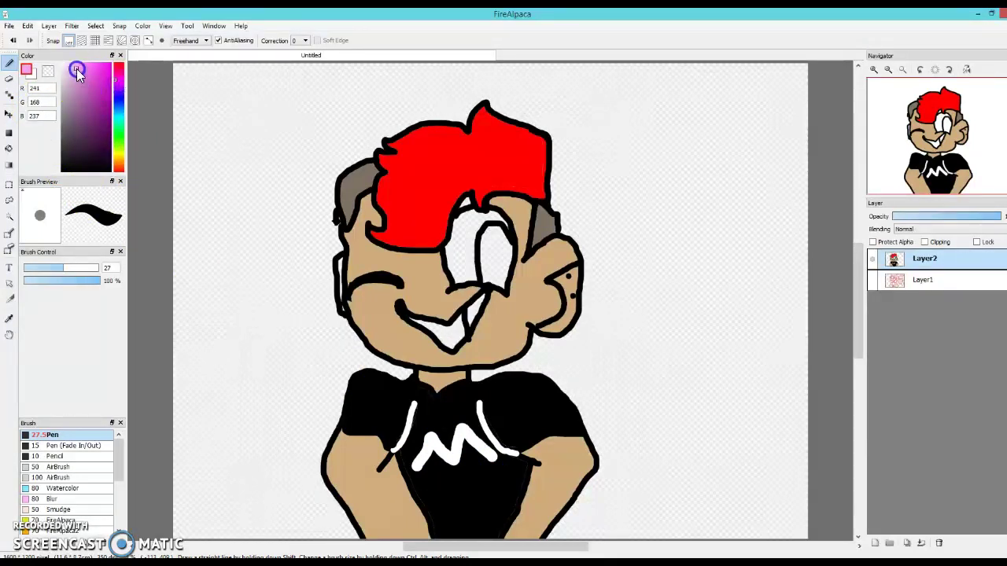
drag(419, 462, 420, 461)
click(427, 453)
click(456, 467)
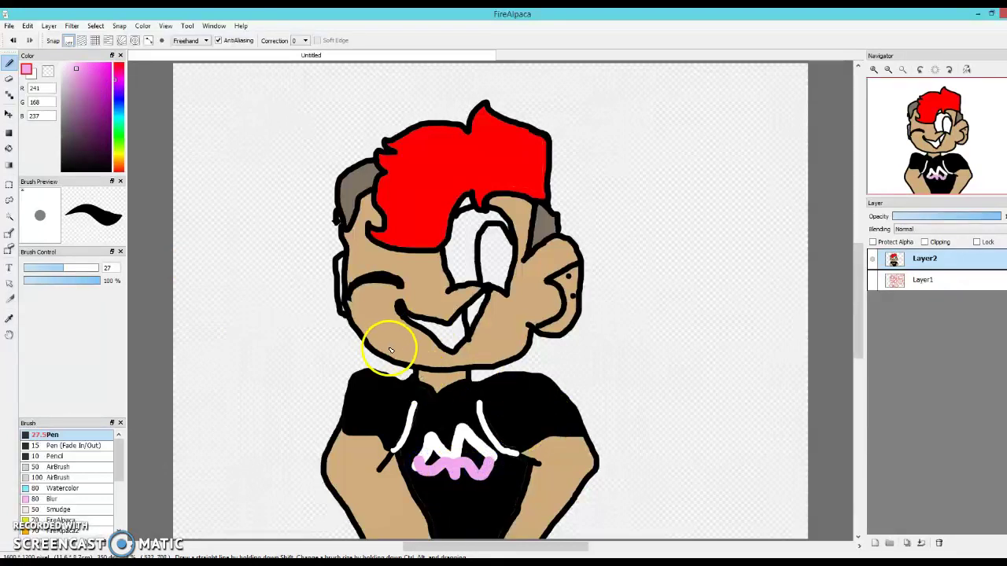
Step: Sample the tan skin colour from the face and try to fill the small gap between the hair and the open eye
click(8, 114)
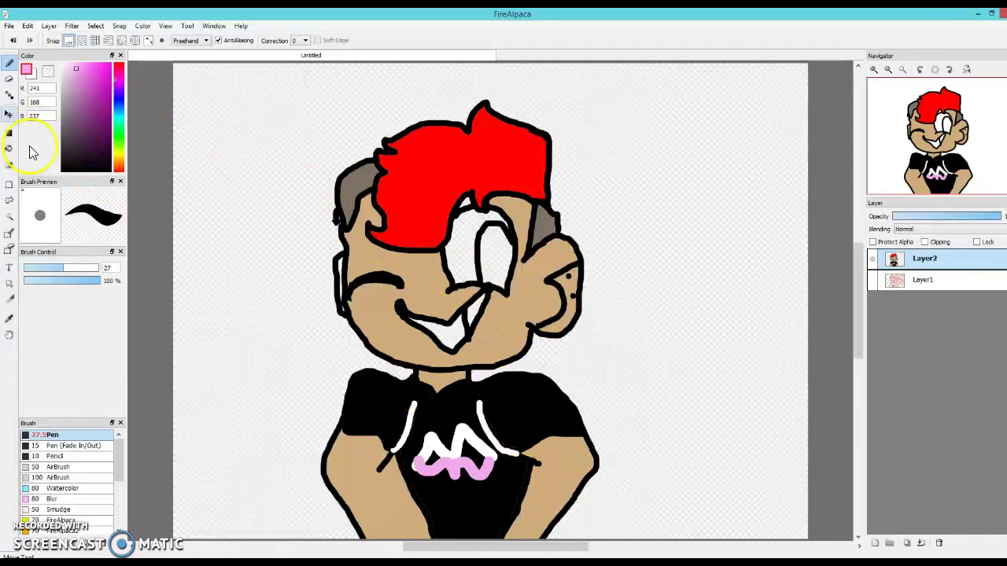
click(417, 280)
click(9, 81)
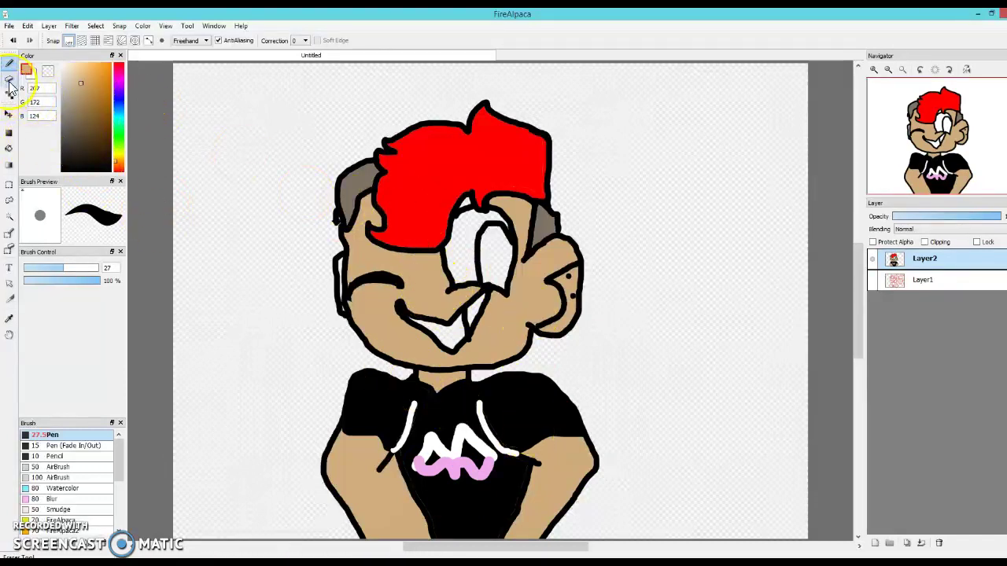
click(9, 148)
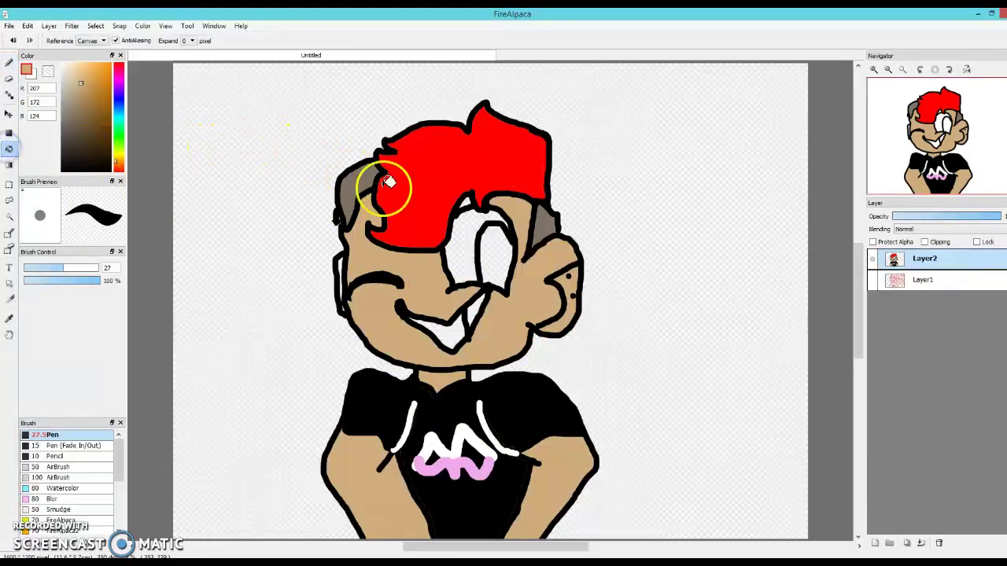
click(476, 197)
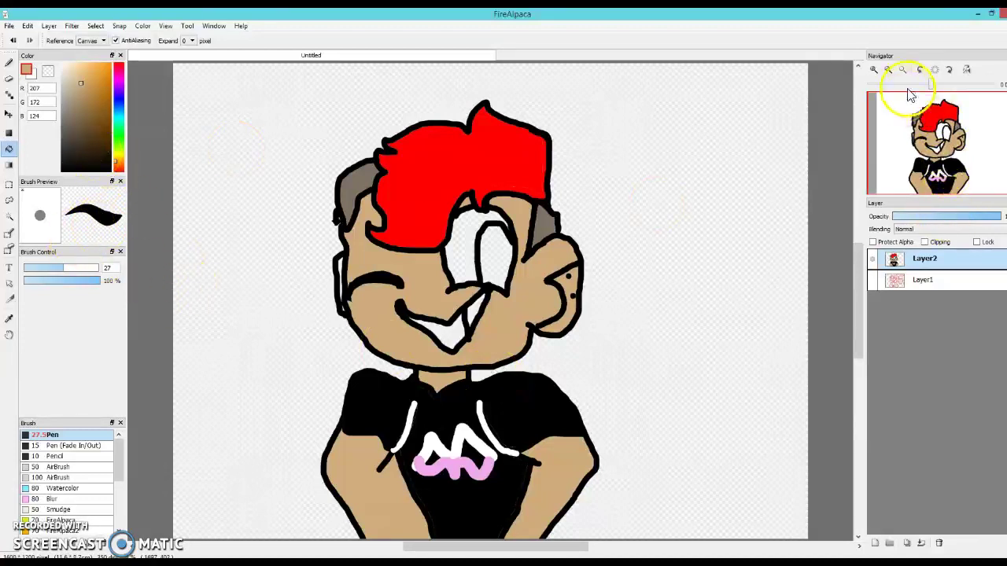
Step: Set the pen's colour to pure red, R 255, G 0, B 0, for lettering beside the character's elbow
click(874, 73)
click(874, 75)
mouse_move(957, 151)
mouse_down()
mouse_move(970, 153)
mouse_move(961, 158)
mouse_up()
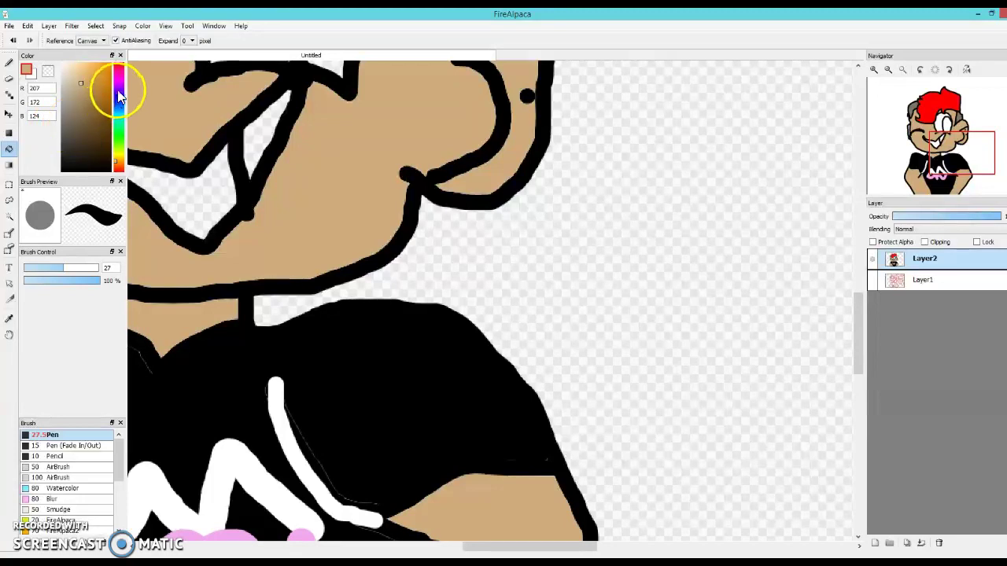
click(118, 66)
click(138, 39)
click(9, 53)
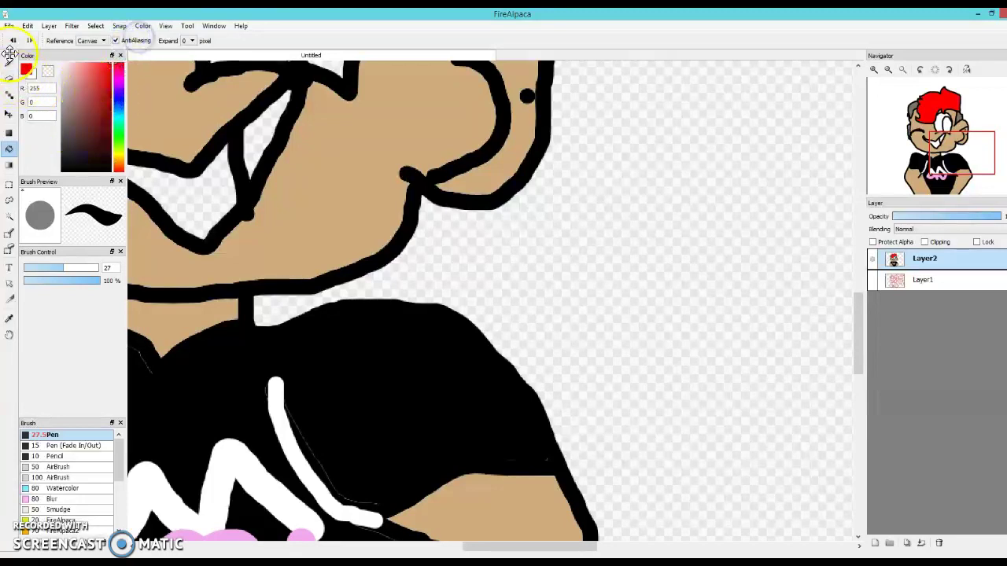
click(9, 63)
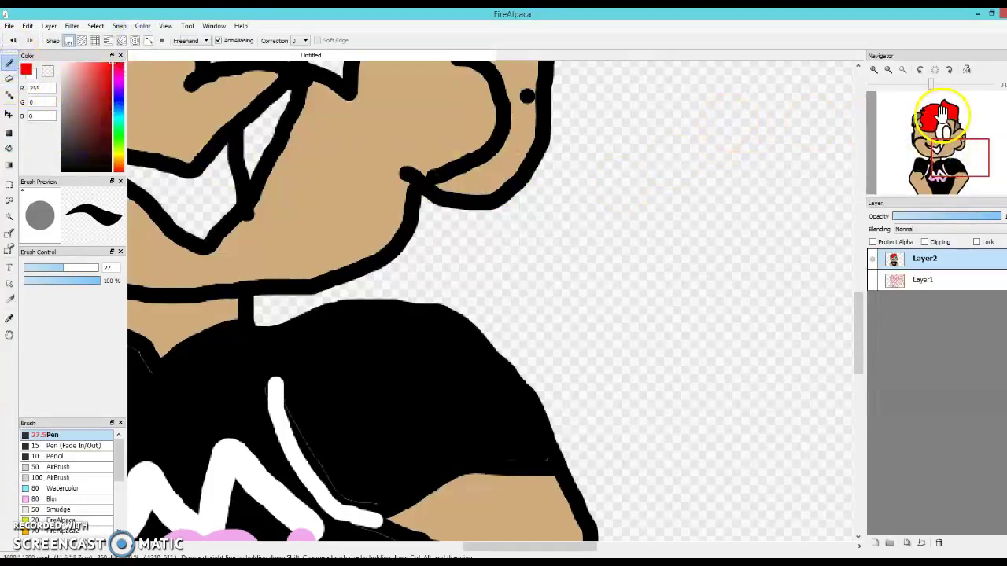
click(927, 251)
drag(861, 306, 857, 363)
click(655, 359)
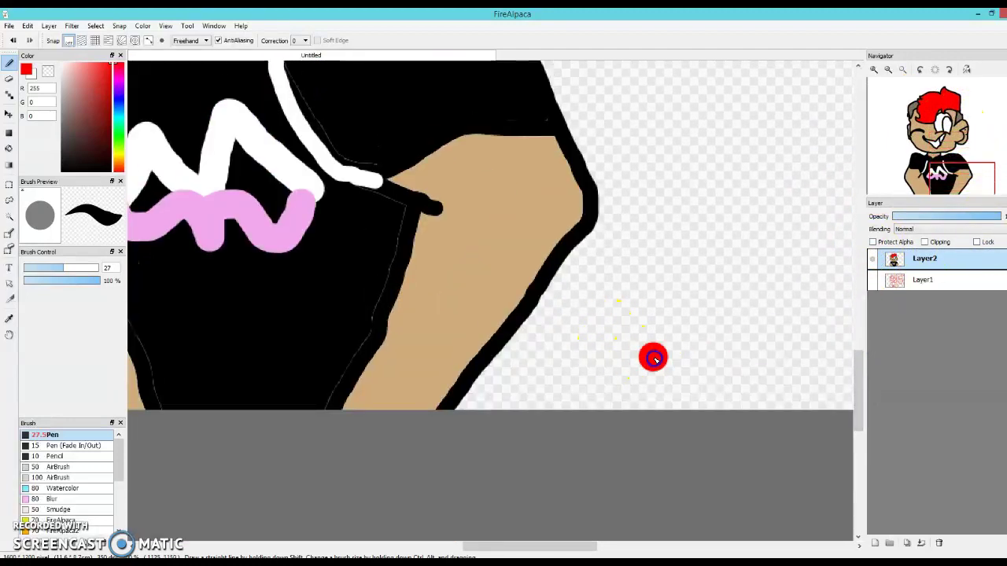
mouse_move(648, 357)
mouse_down()
mouse_move(619, 357)
mouse_move(585, 316)
mouse_move(572, 340)
mouse_move(590, 362)
mouse_move(642, 371)
mouse_move(659, 356)
mouse_move(649, 304)
mouse_up()
mouse_move(689, 351)
mouse_down()
mouse_move(714, 285)
mouse_move(725, 303)
mouse_up()
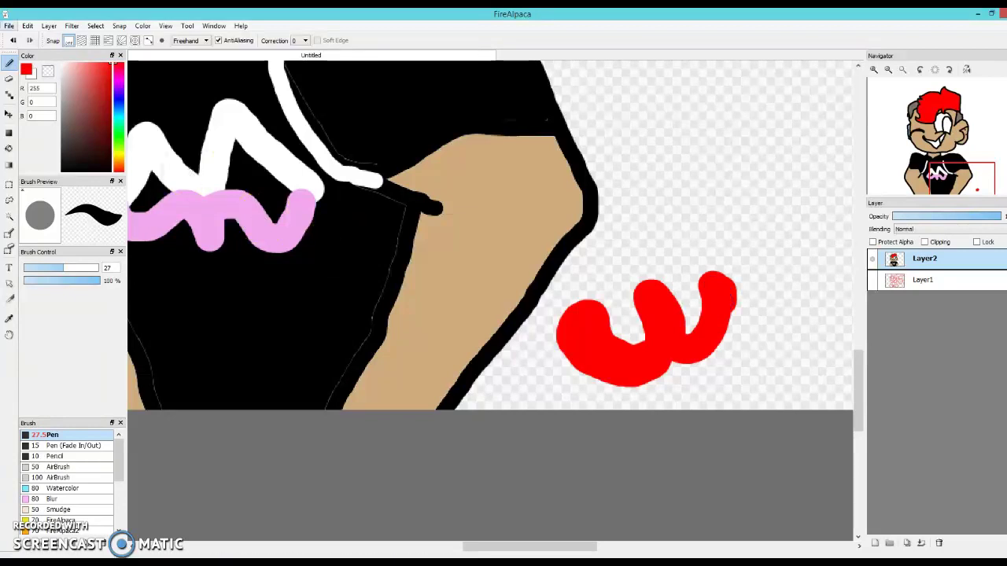
click(12, 40)
click(12, 40)
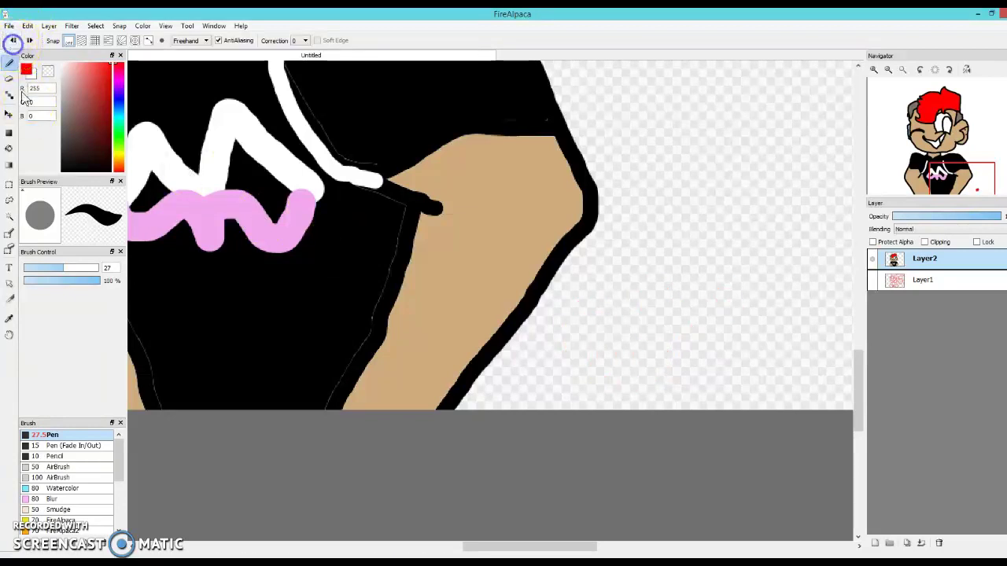
Step: Write a thick red cursive signature freehand with the size 27 pen in the empty area beside the character's elbow
click(10, 200)
click(378, 371)
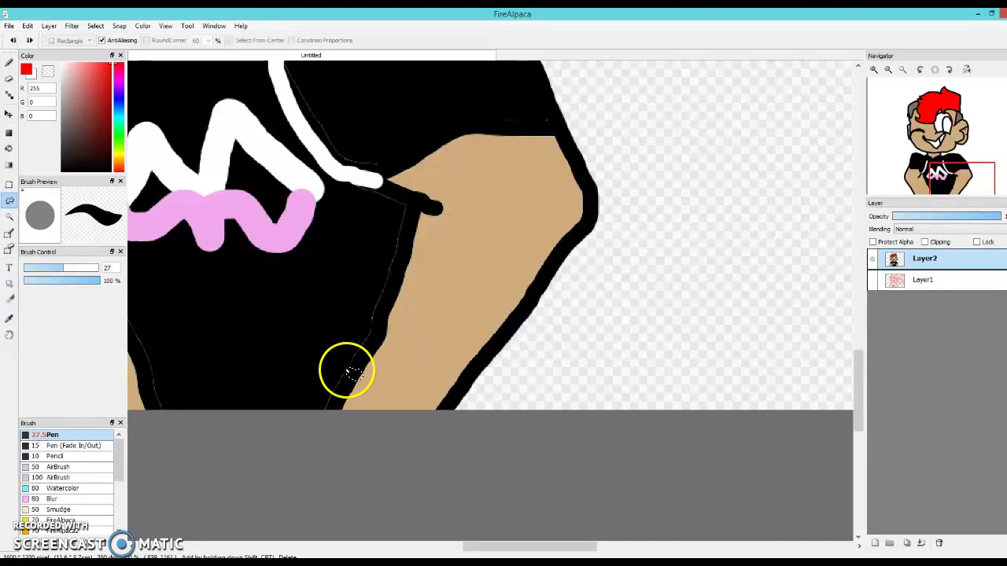
click(8, 63)
mouse_move(674, 316)
mouse_down()
mouse_move(633, 317)
mouse_move(600, 280)
mouse_move(588, 291)
mouse_move(585, 310)
mouse_move(639, 343)
mouse_move(667, 329)
mouse_move(620, 336)
mouse_move(594, 317)
mouse_move(632, 327)
mouse_move(672, 320)
mouse_move(685, 307)
mouse_move(689, 253)
mouse_move(670, 317)
mouse_move(682, 322)
mouse_move(685, 246)
mouse_move(703, 250)
mouse_move(726, 303)
mouse_move(751, 310)
mouse_move(759, 245)
mouse_move(786, 300)
mouse_move(785, 330)
mouse_move(777, 362)
mouse_move(743, 395)
mouse_up()
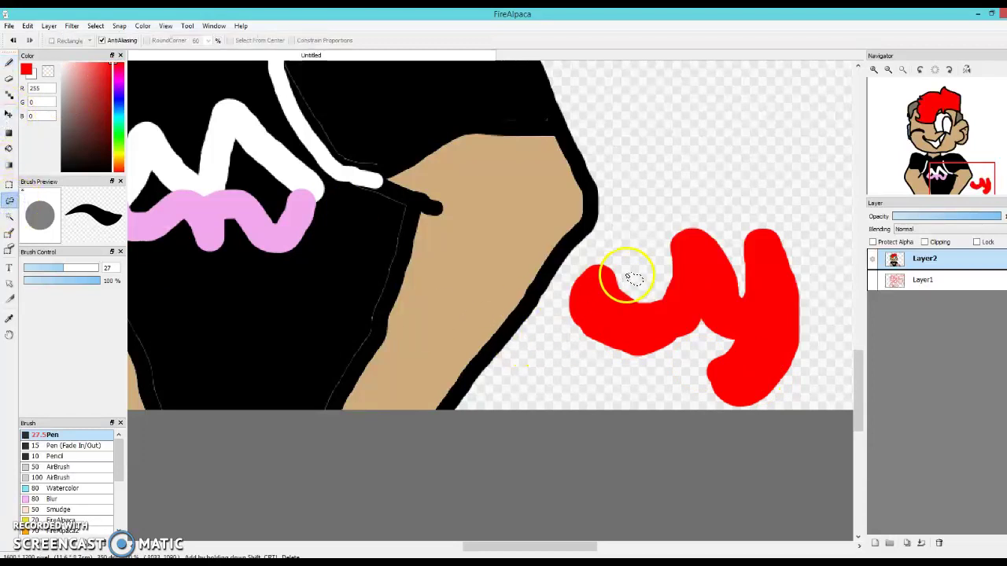
Step: Lasso the red signature, move it slightly up and away from the arm, and clear the selection
mouse_move(564, 311)
mouse_down()
mouse_move(573, 380)
mouse_move(635, 486)
mouse_move(755, 498)
mouse_up()
mouse_move(826, 184)
mouse_down()
mouse_move(773, 145)
mouse_move(724, 167)
mouse_up()
drag(600, 262, 596, 258)
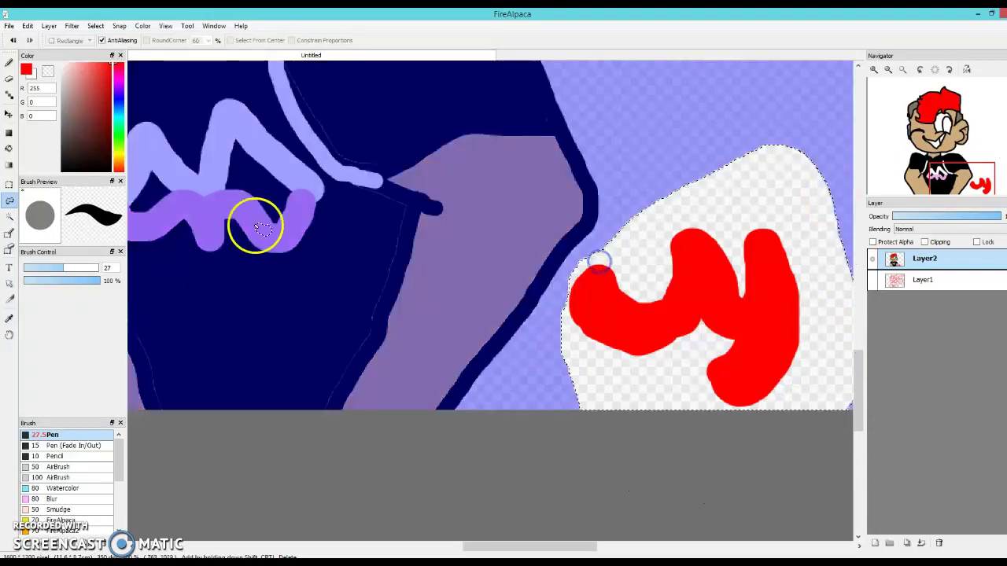
click(9, 62)
click(10, 114)
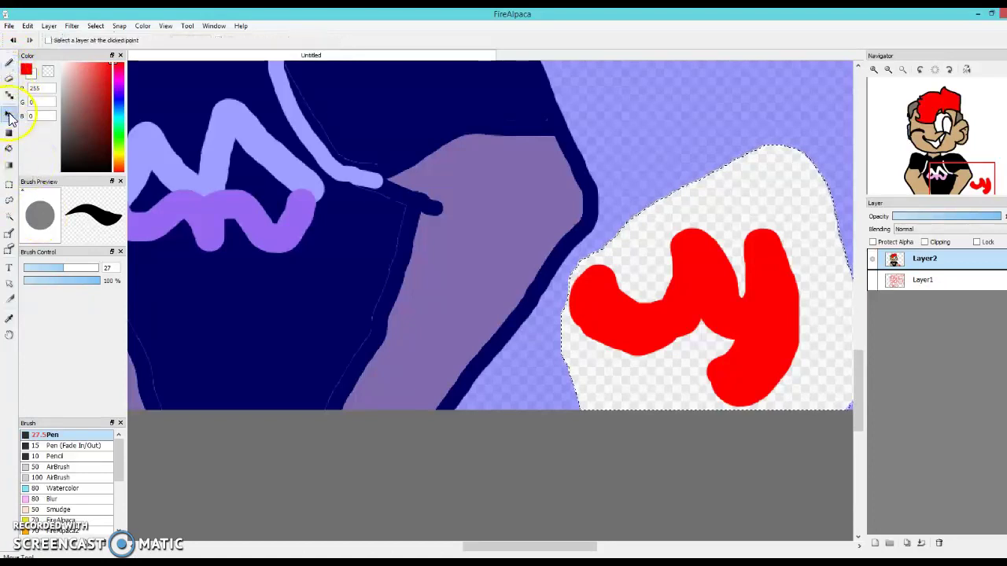
mouse_move(681, 315)
mouse_down()
mouse_move(703, 243)
mouse_move(724, 254)
mouse_move(728, 233)
mouse_up()
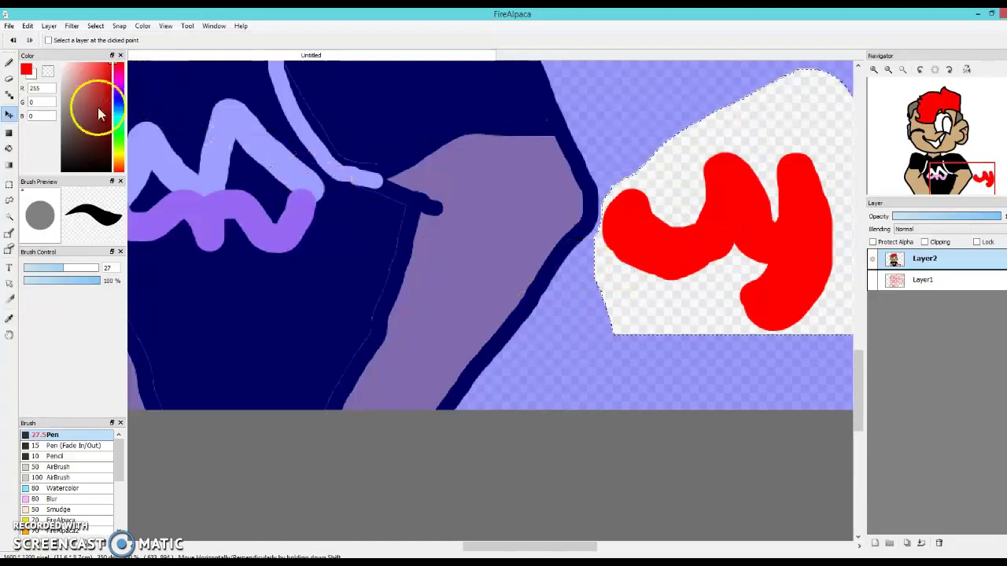
click(9, 62)
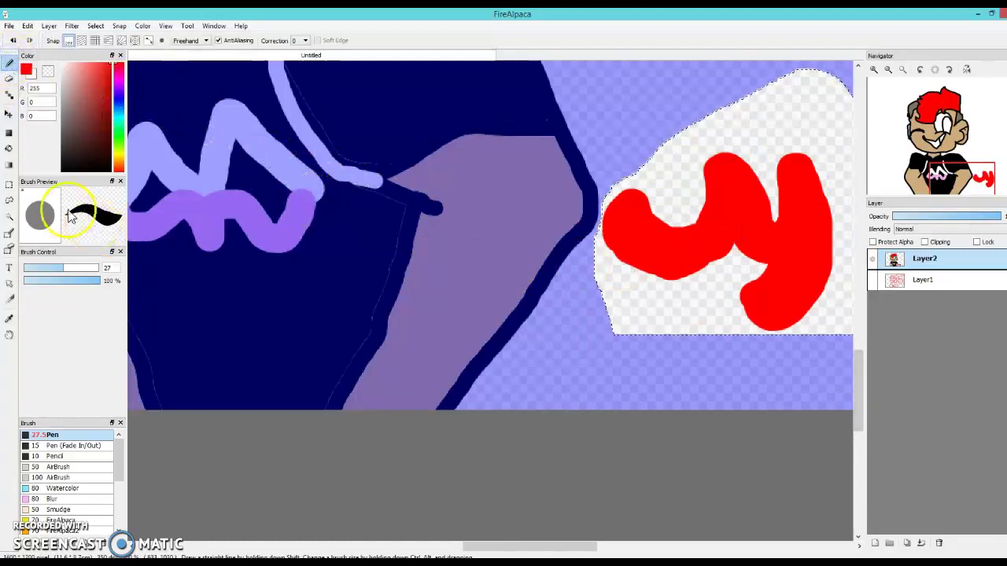
click(8, 201)
click(559, 353)
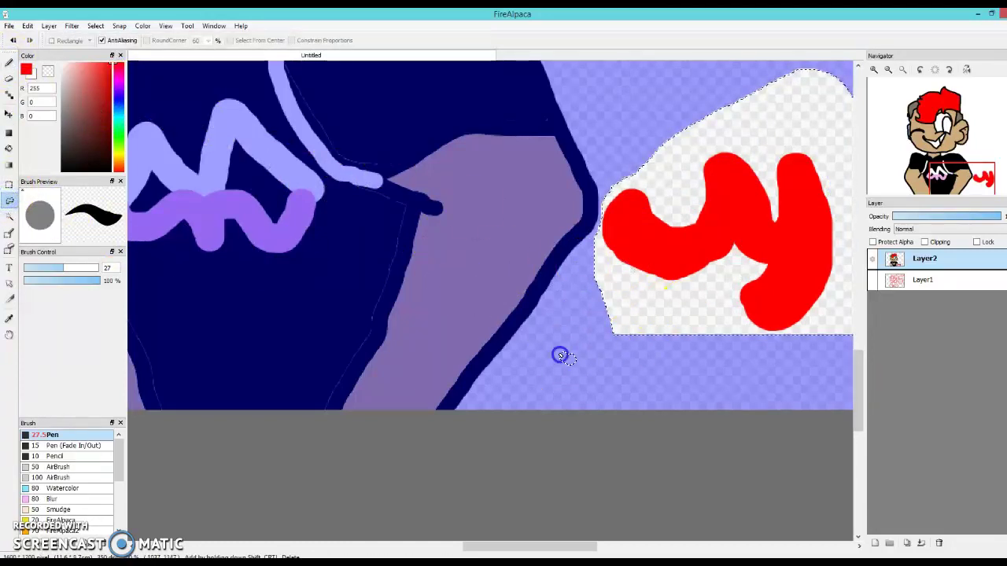
Step: Extend the red signature's tail downward and add a short stroke with a dot beneath it, like an exclamation mark
click(11, 63)
mouse_move(769, 314)
mouse_down()
mouse_move(757, 301)
mouse_move(752, 370)
mouse_up()
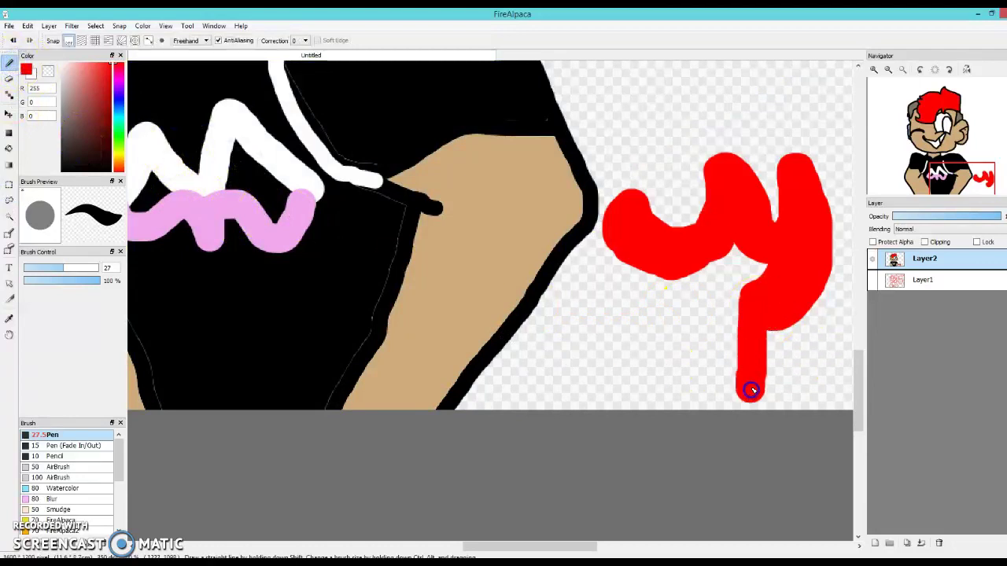
click(800, 387)
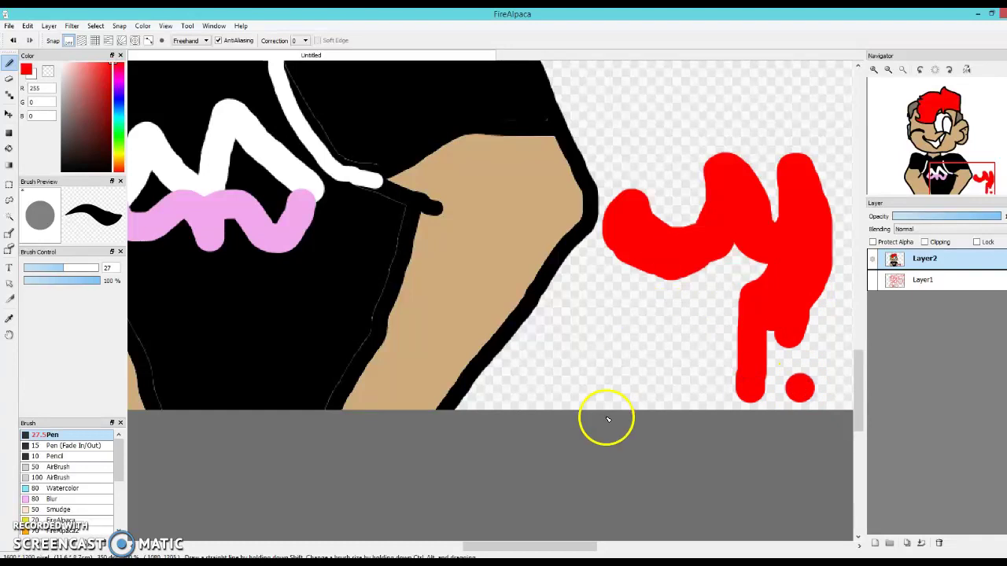
click(873, 70)
click(872, 70)
click(886, 70)
click(887, 70)
click(899, 70)
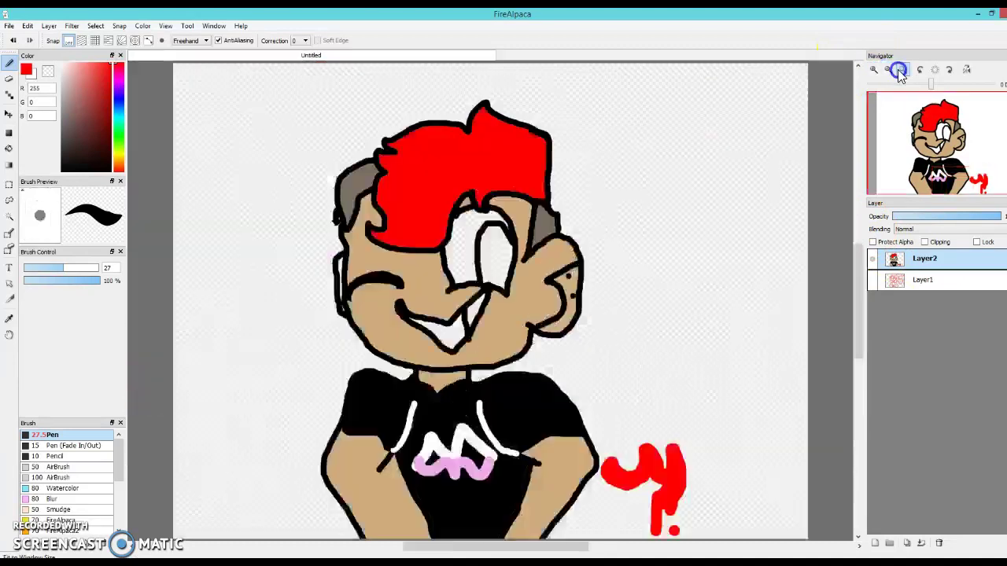